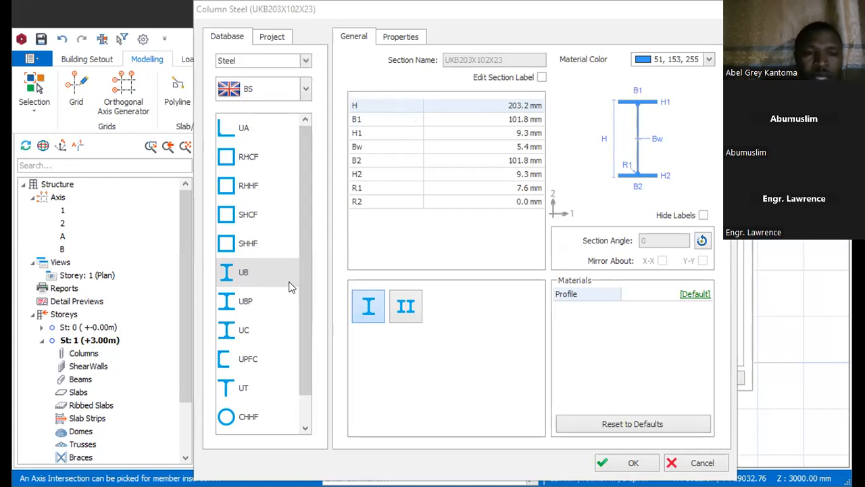
# Step: Choose the BS steel UB section UKB178X102X19 for the column and keep its section angle at 0
pyautogui.click(249, 271)
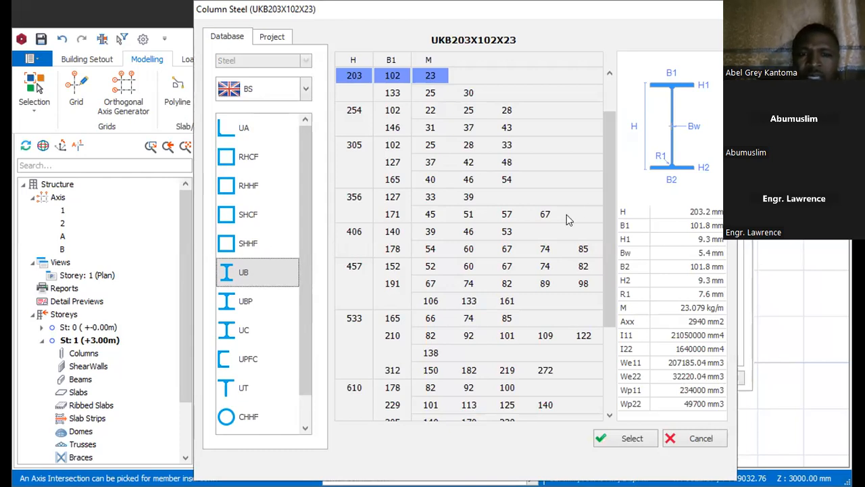
pyautogui.moveTo(608, 177); pyautogui.dragTo(602, 131)
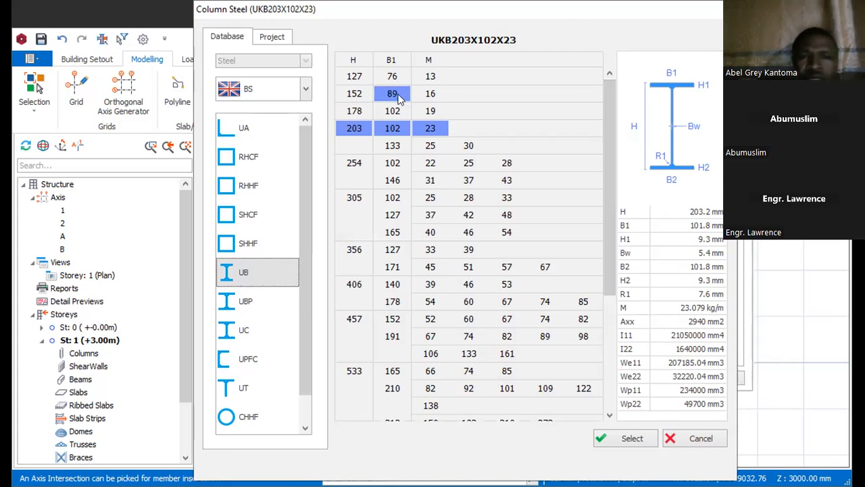
pyautogui.click(352, 94)
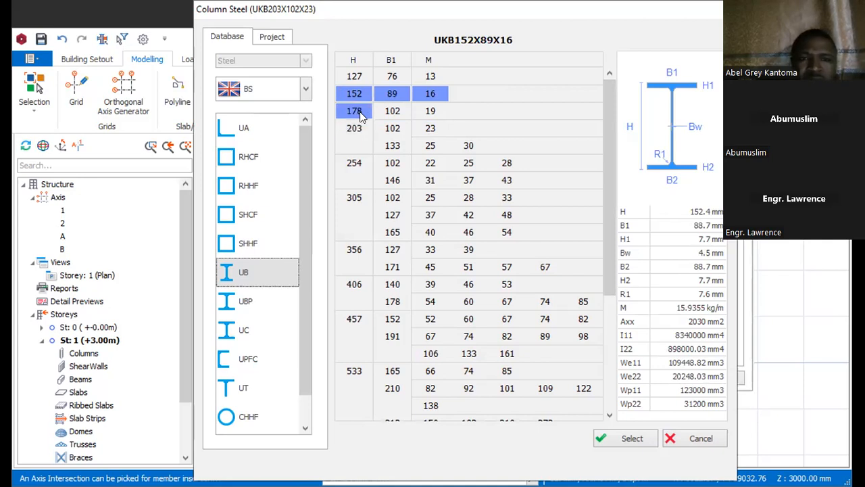
pyautogui.click(359, 114)
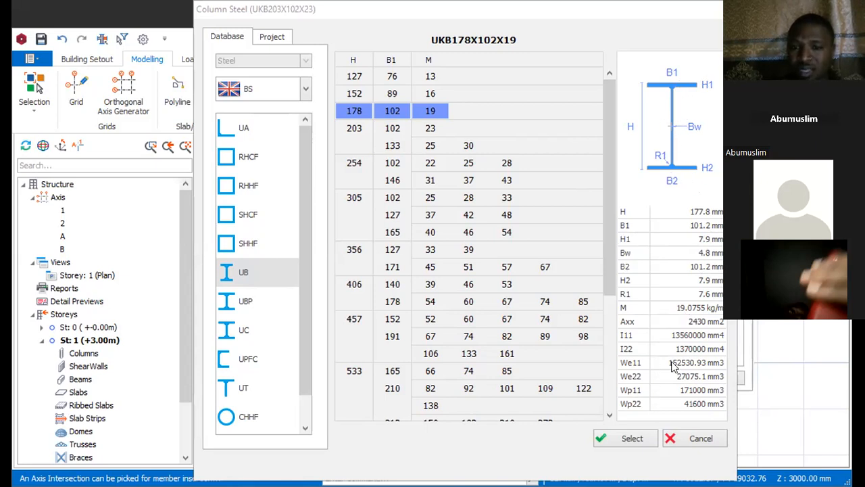
pyautogui.click(627, 441)
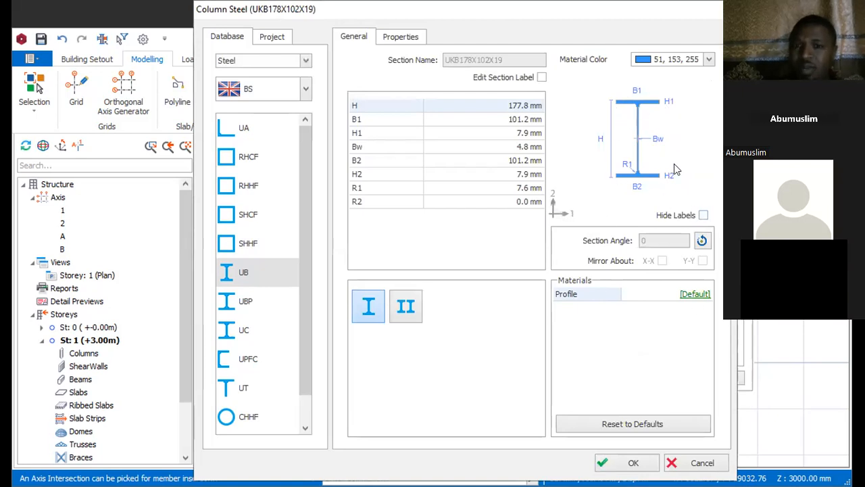
pyautogui.click(703, 241)
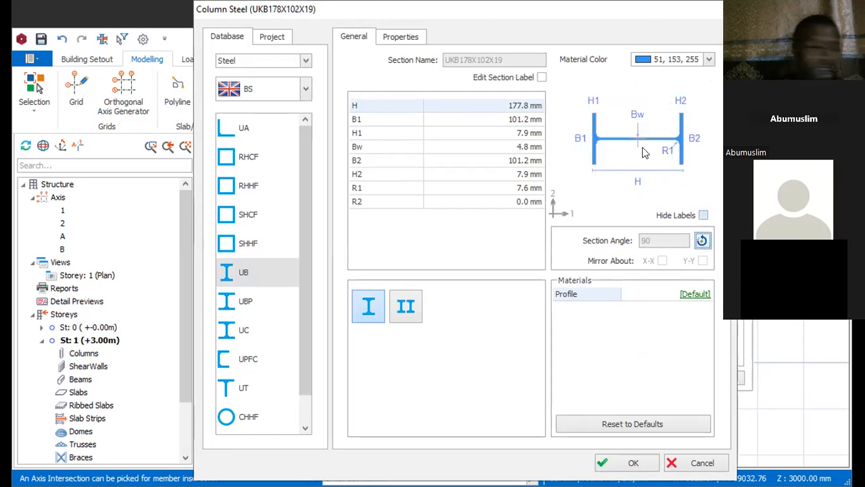
pyautogui.click(703, 241)
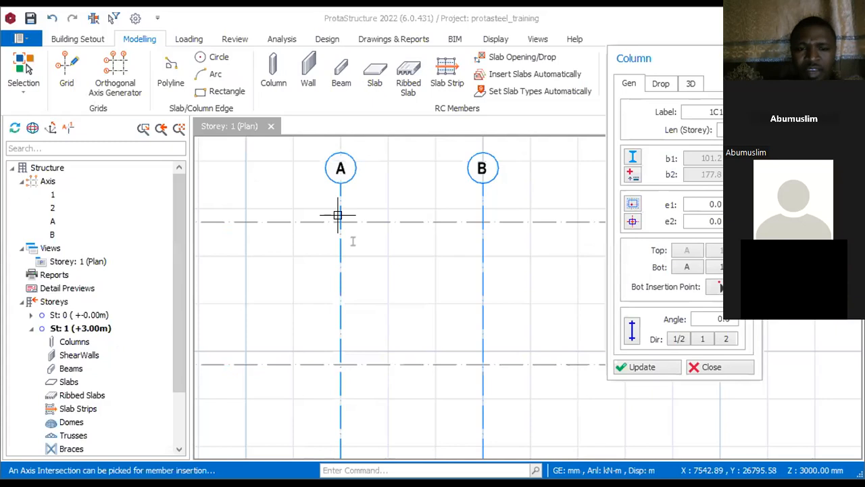
# Step: Accept the section and place steel columns at the four axis intersections A-1, B-1, A-2 and B-2
pyautogui.click(338, 215)
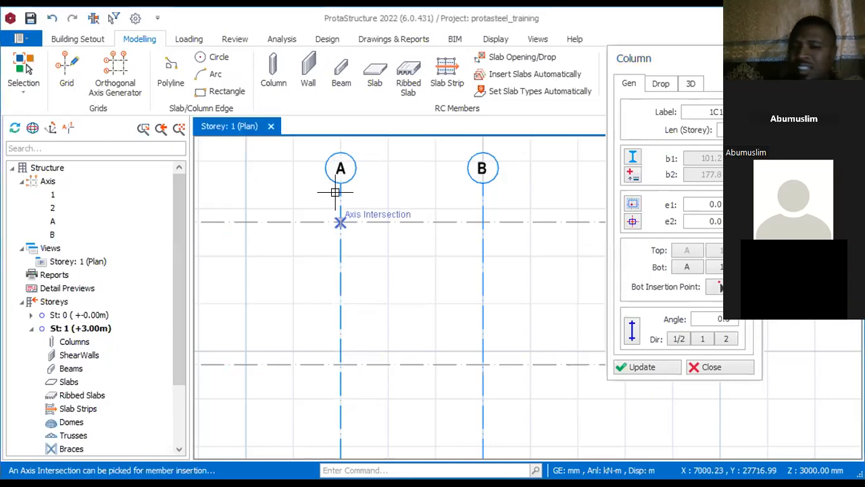
pyautogui.click(340, 223)
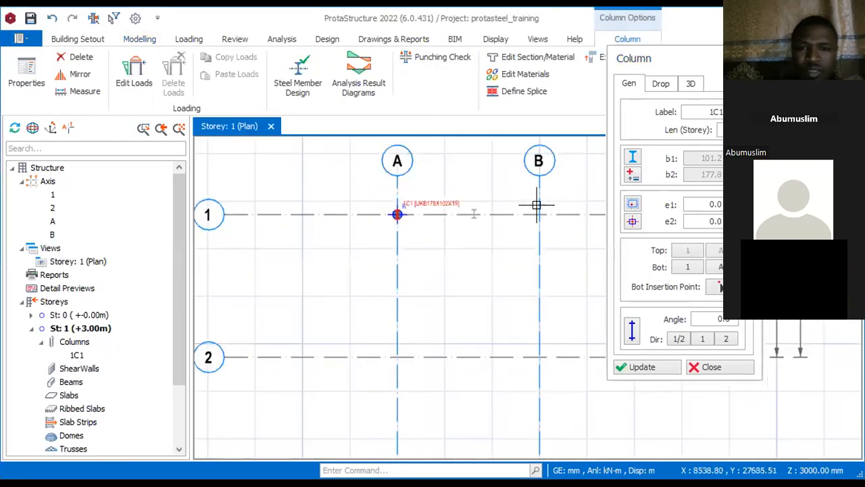
pyautogui.click(539, 215)
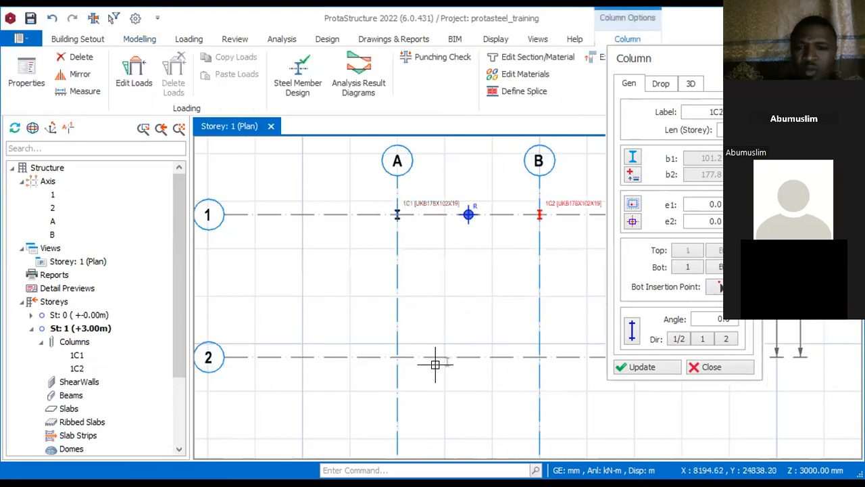
pyautogui.click(379, 423)
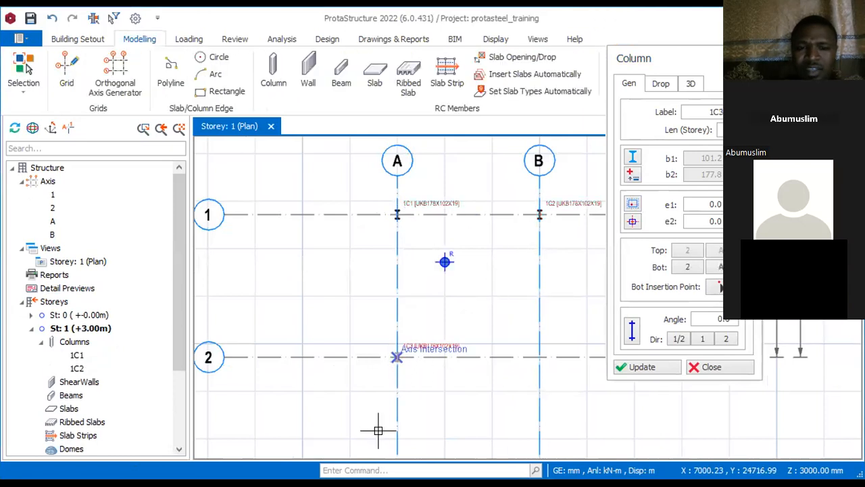
pyautogui.click(532, 355)
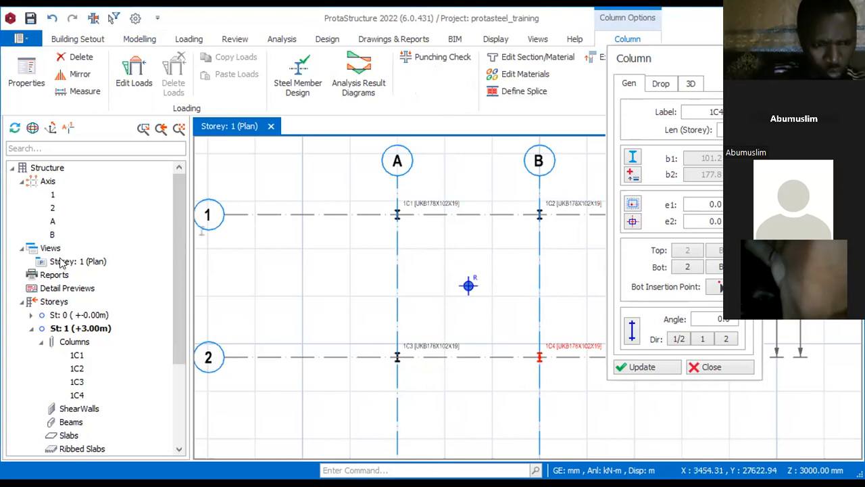
# Step: Insert new storeys up to storey number 4 with a storey height of 3000 mm, without generating members
pyautogui.click(55, 303)
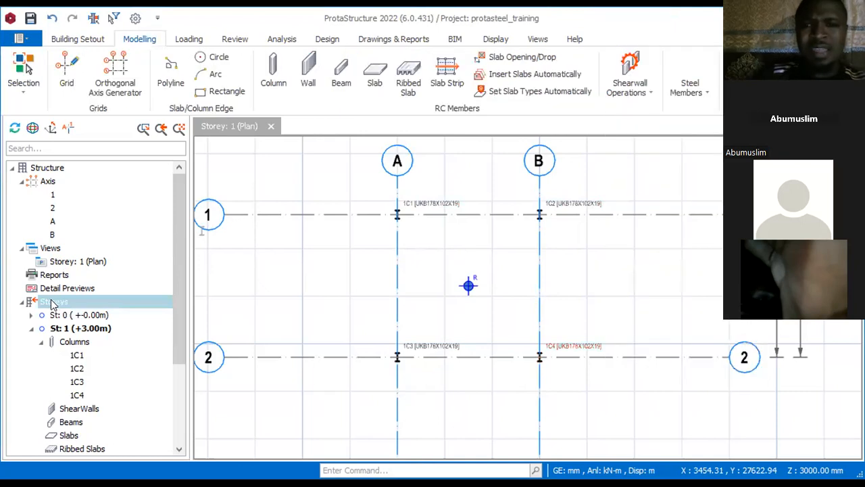
pyautogui.rightClick(53, 304)
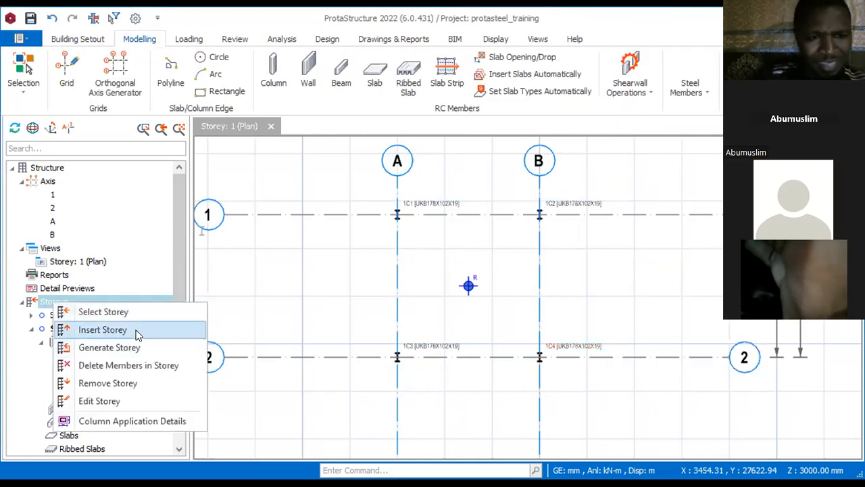
pyautogui.click(137, 331)
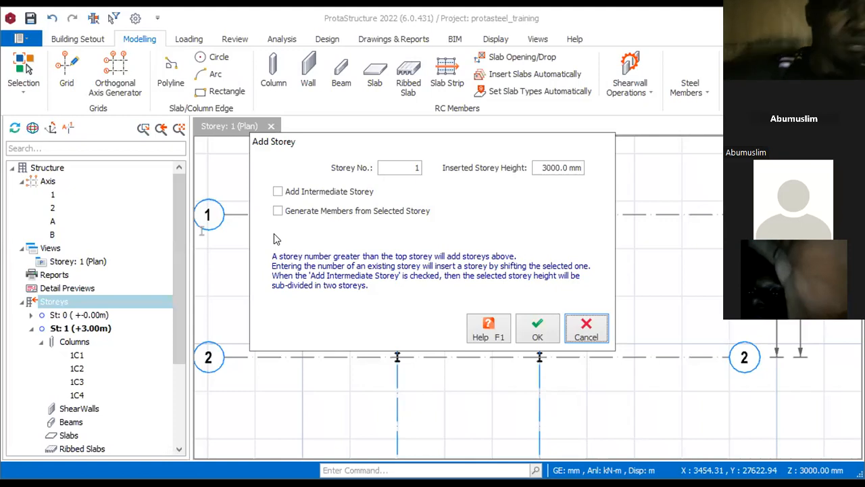
pyautogui.click(416, 168)
pyautogui.press('BackSpace')
pyautogui.moveTo(411, 165); pyautogui.dragTo(428, 168)
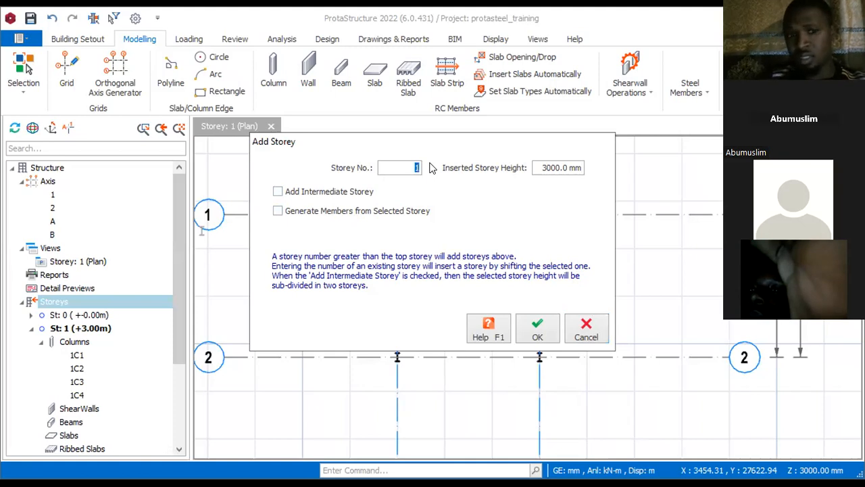
pyautogui.write('4')
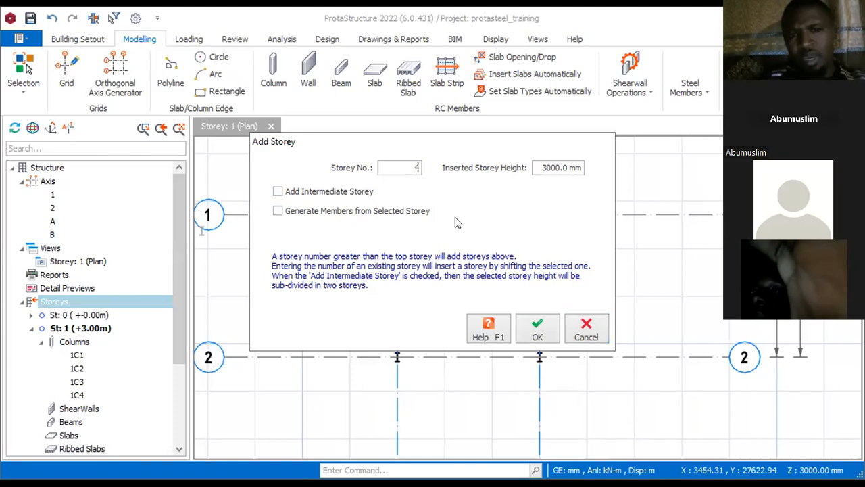
pyautogui.click(531, 328)
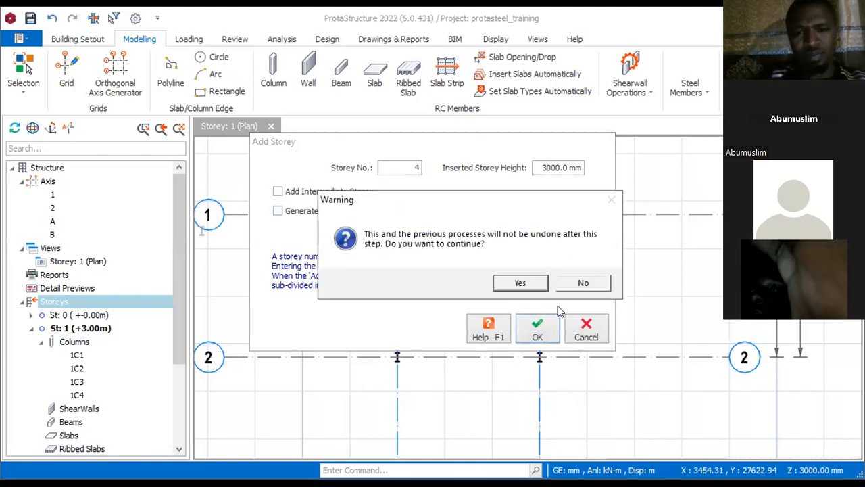
pyautogui.click(519, 284)
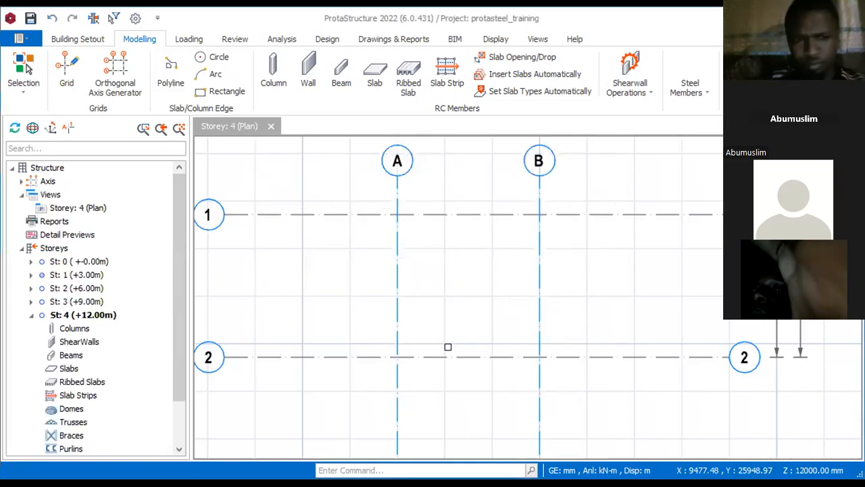
# Step: Return to the Storey 1 plan and inspect the steel columns along axis 1 up close
pyautogui.doubleClick(76, 276)
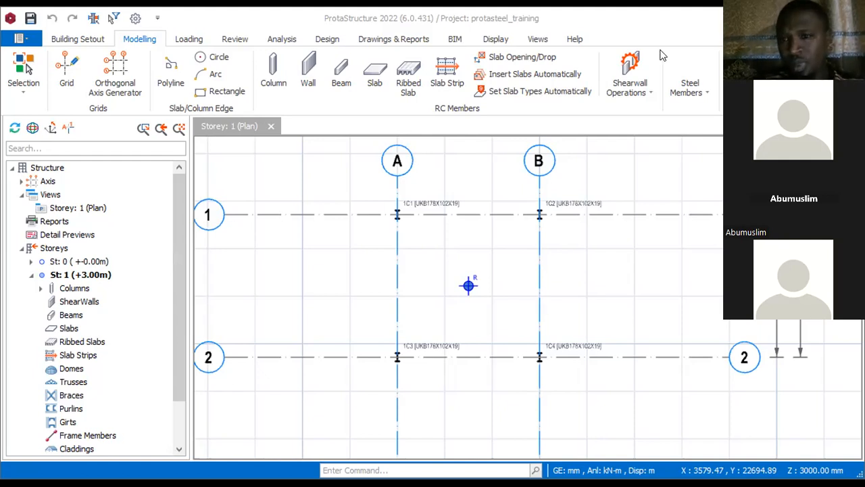
pyautogui.moveTo(578, 204)
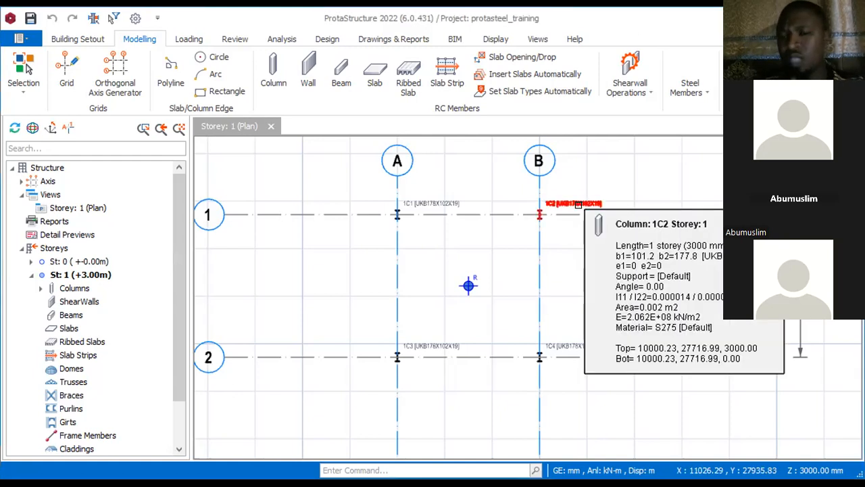
pyautogui.scroll(6, 578, 204)
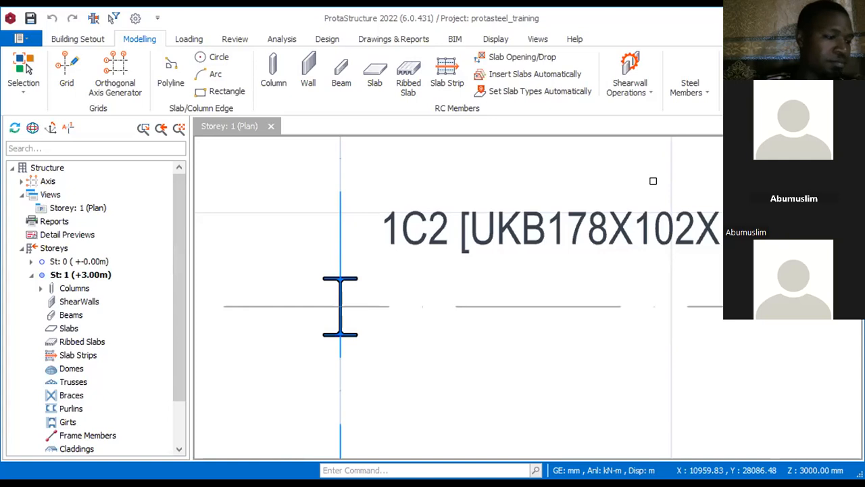
pyautogui.scroll(-6, 438, 249)
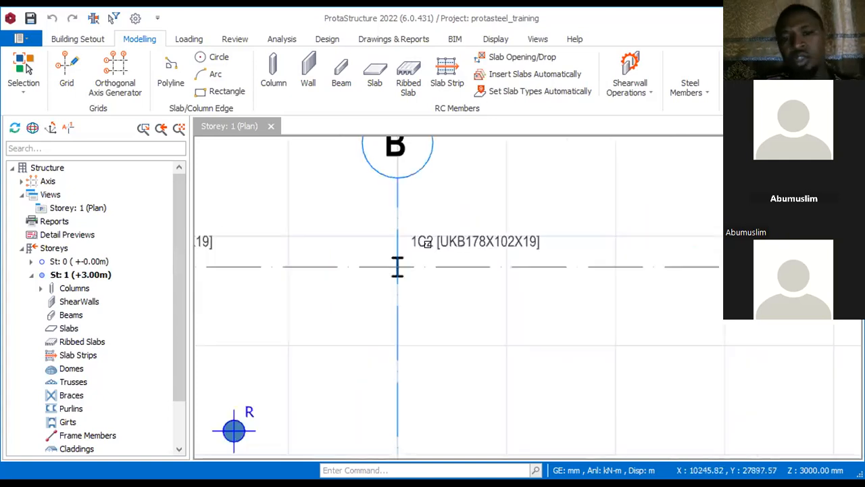
pyautogui.scroll(2, 309, 277)
pyautogui.scroll(2, 386, 161)
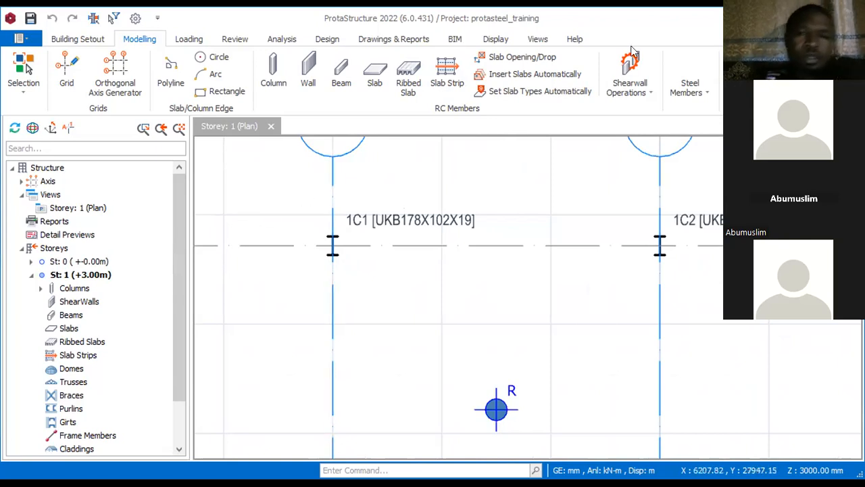
# Step: Start a steel beam and set its section to UKB127X76X13 from the BS UB sections
pyautogui.click(702, 96)
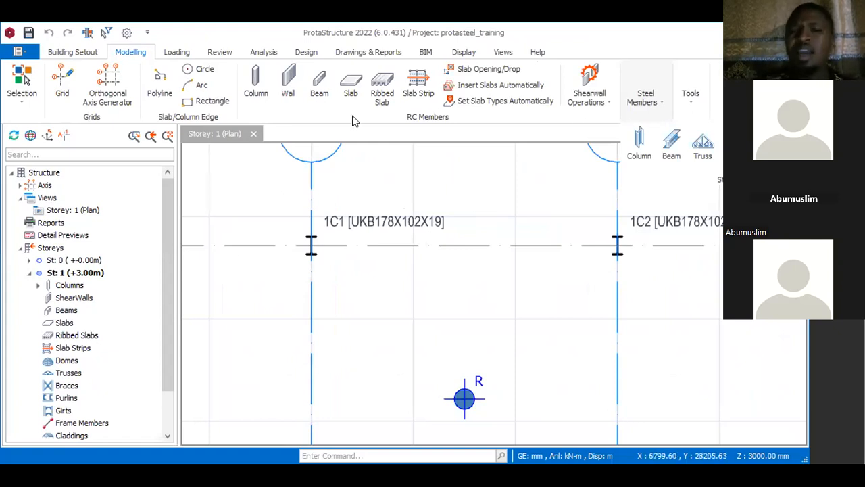
pyautogui.click(671, 145)
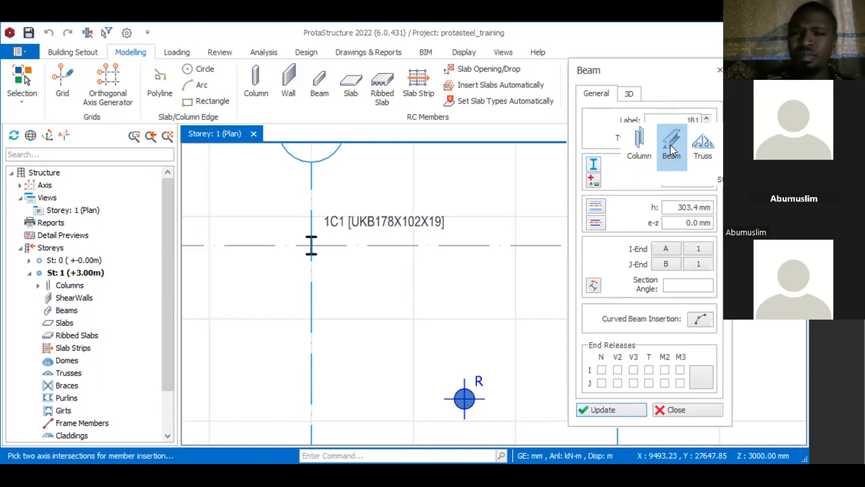
pyautogui.click(619, 198)
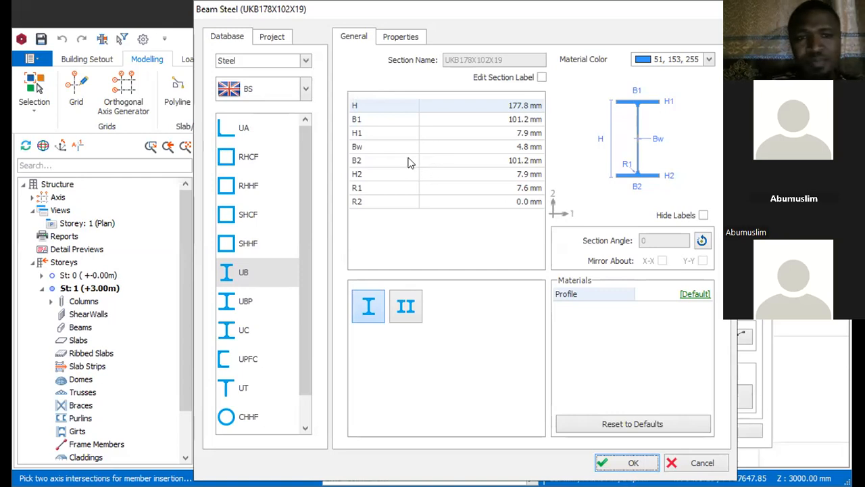
pyautogui.click(250, 274)
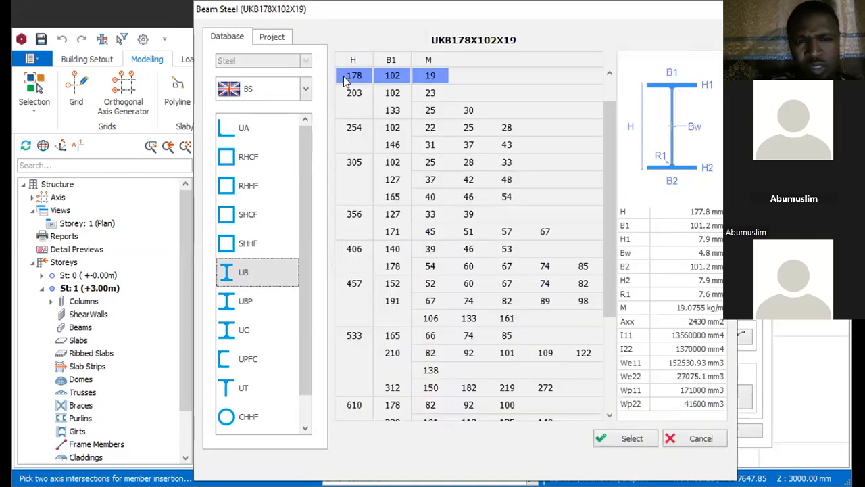
pyautogui.scroll(1, 390, 75)
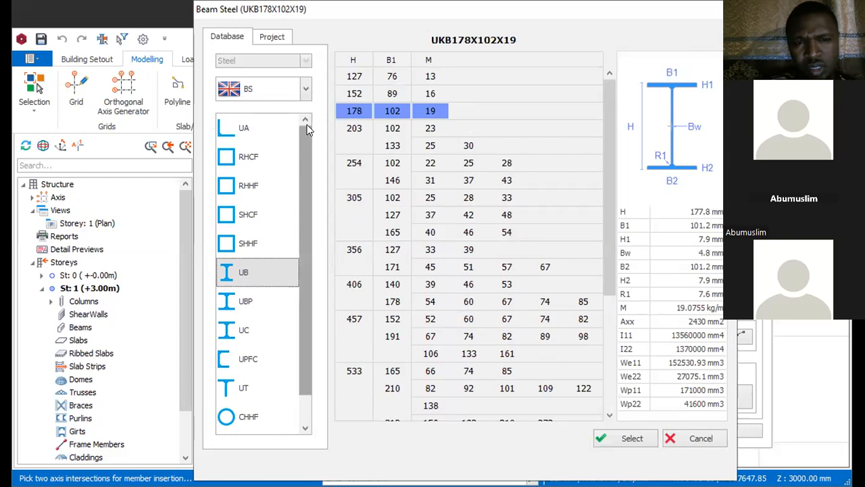
pyautogui.click(363, 77)
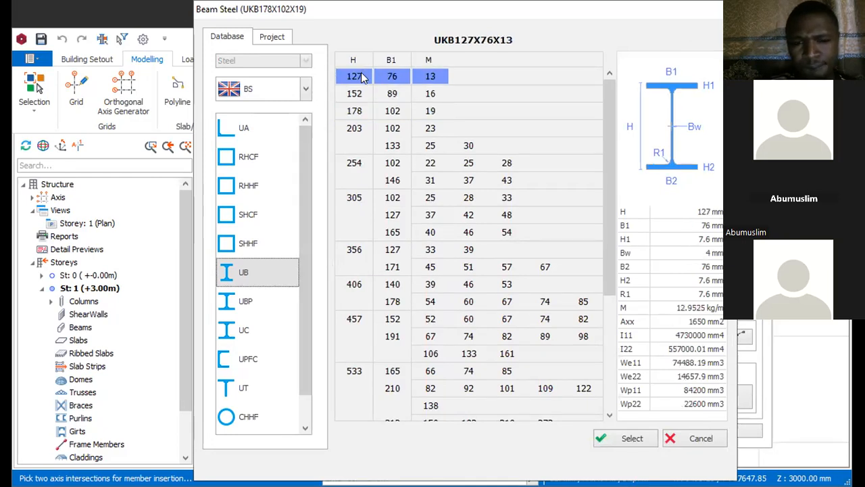
pyautogui.click(613, 434)
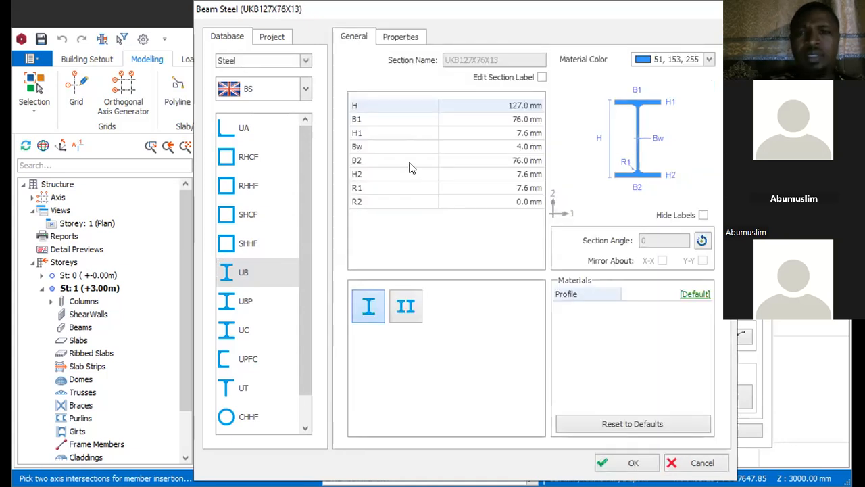
pyautogui.click(619, 462)
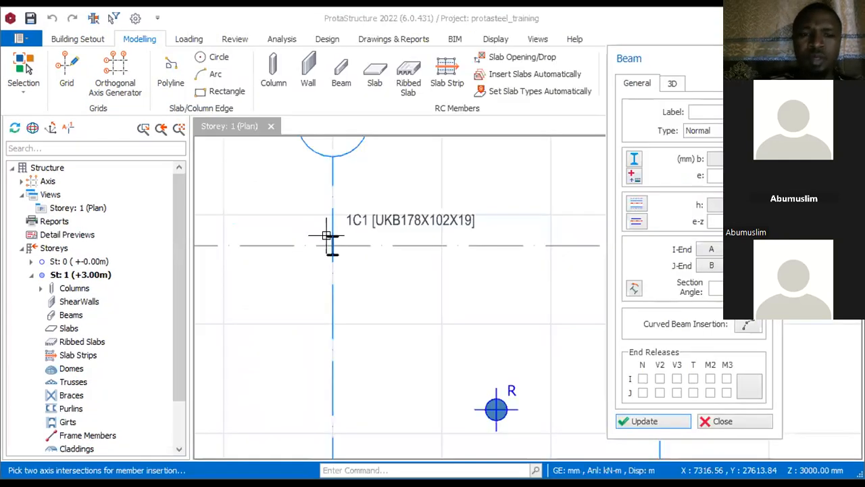
# Step: Place the steel beam along axis 1 between the columns at A-1 and B-1
pyautogui.scroll(-3, 328, 243)
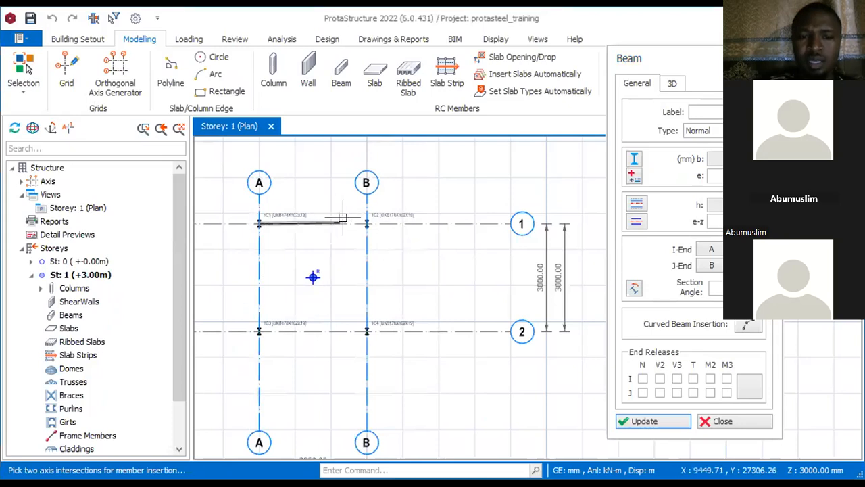
pyautogui.scroll(2, 389, 220)
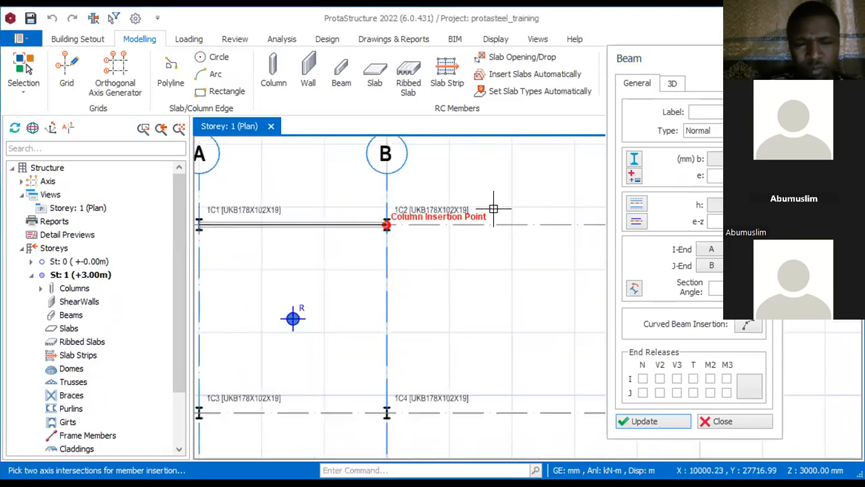
pyautogui.click(466, 232)
pyautogui.scroll(-2, 466, 232)
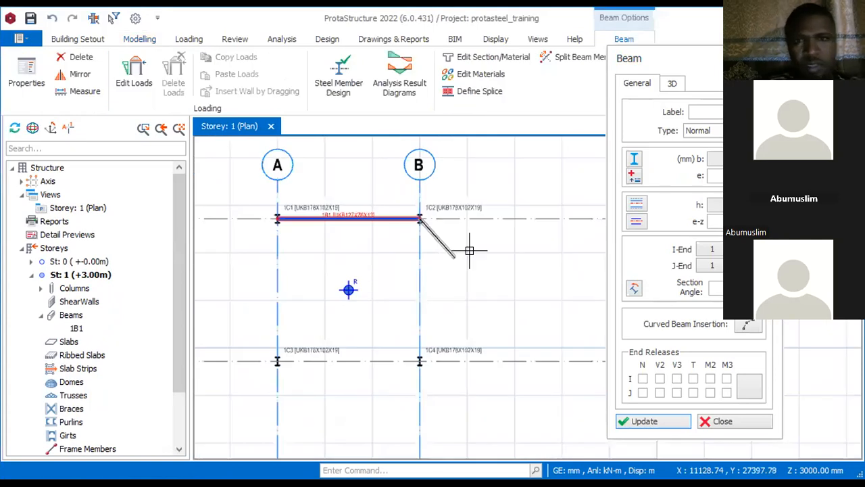
# Step: End the beam chain and place another steel beam along axis 2 between the columns at A-2 and B-2
pyautogui.press('Escape')
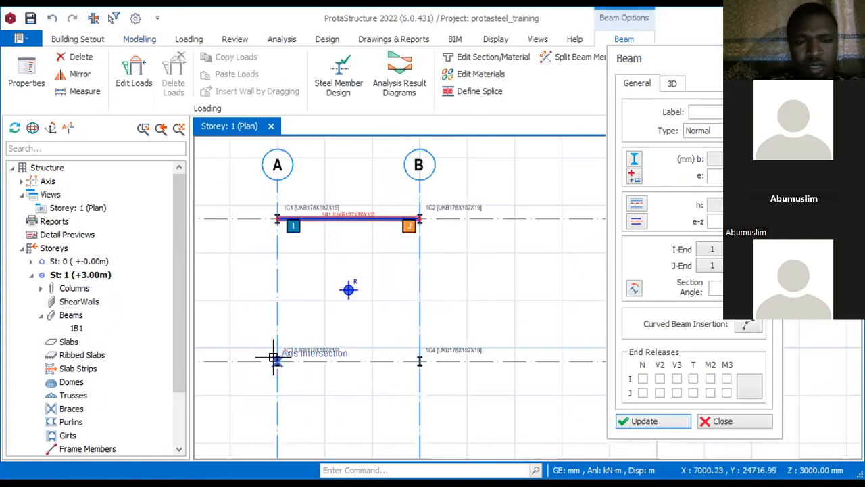
pyautogui.click(276, 359)
pyautogui.click(417, 342)
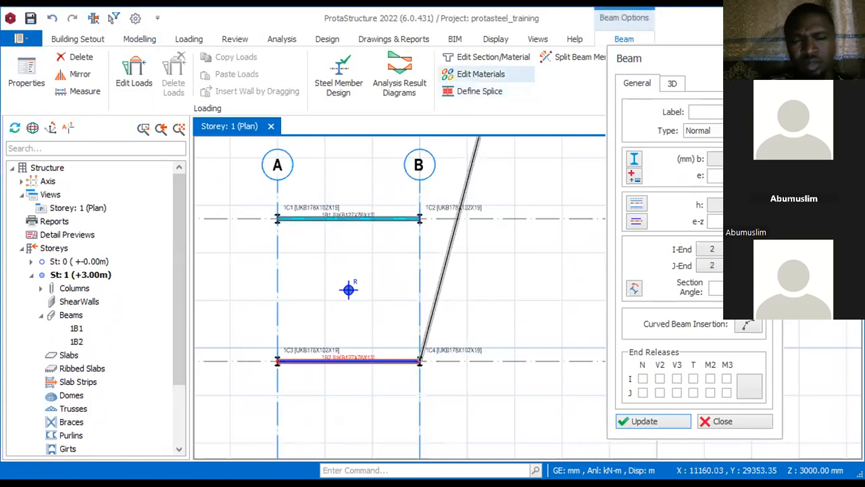
pyautogui.press('Escape')
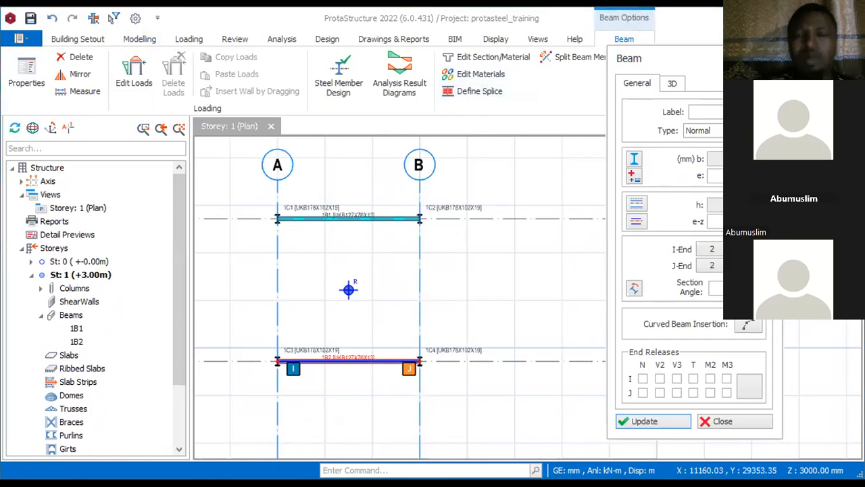
# Step: Place steel beams along axes A and B, each spanning between the columns on axes 1 and 2
pyautogui.click(276, 217)
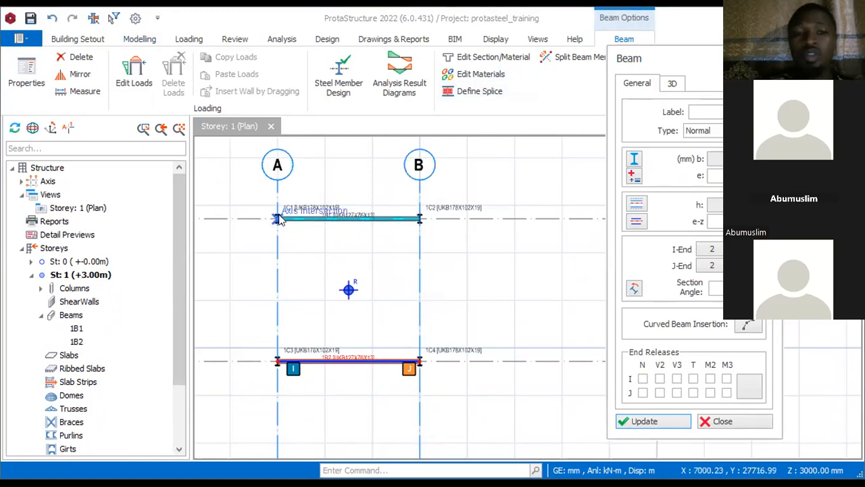
pyautogui.click(277, 360)
pyautogui.press('Escape')
pyautogui.click(417, 210)
pyautogui.click(419, 358)
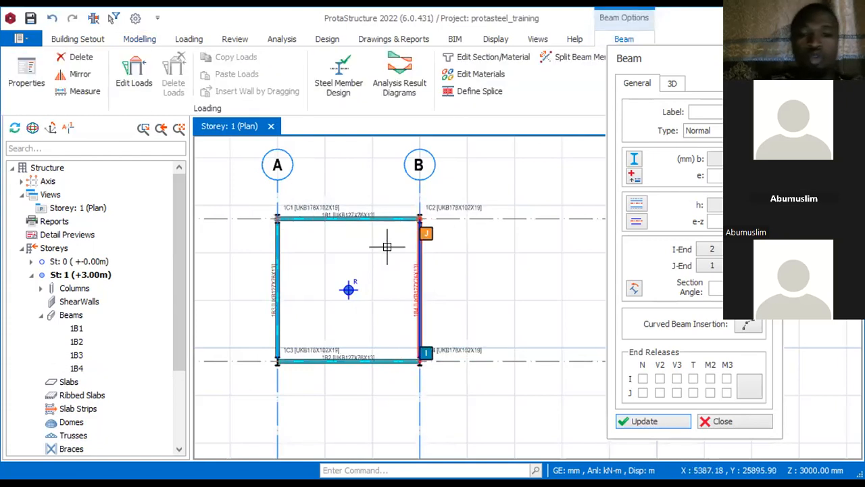
# Step: Leave the beam placement and examine the completed ring of beams and its column connections on the Storey 1 plan
pyautogui.click(278, 348)
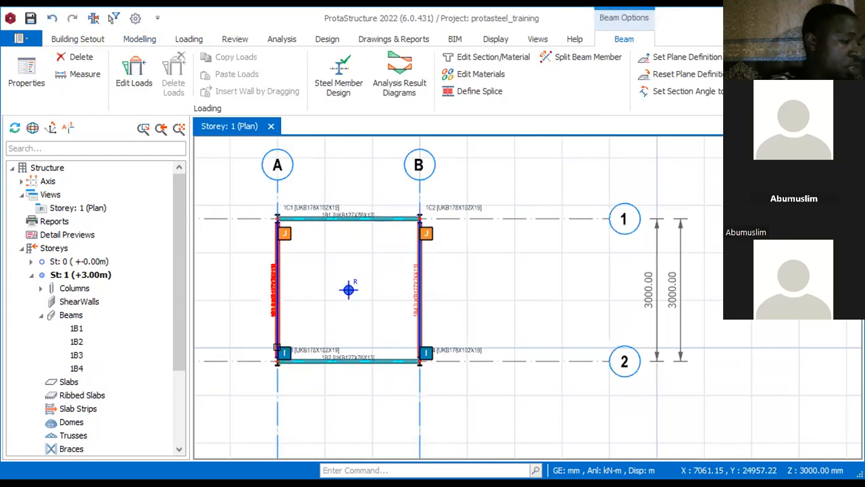
pyautogui.click(277, 348)
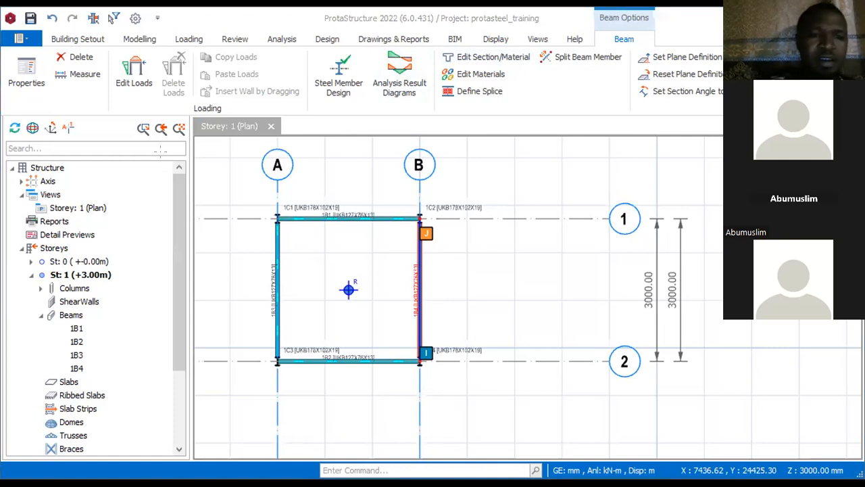
pyautogui.hotkey('alt', 'Tab')
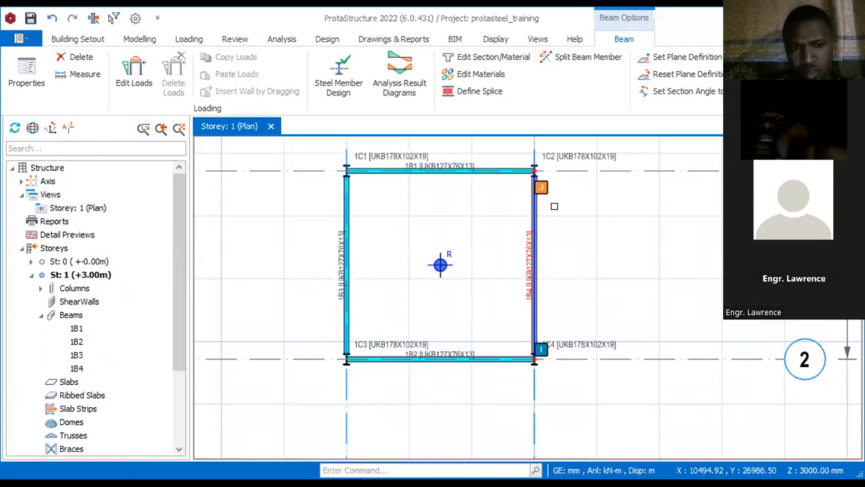
pyautogui.press('Escape')
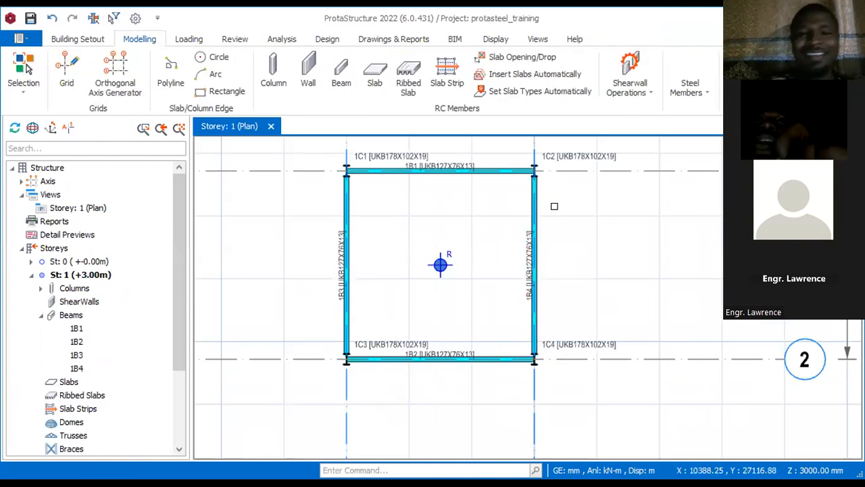
pyautogui.moveTo(362, 173)
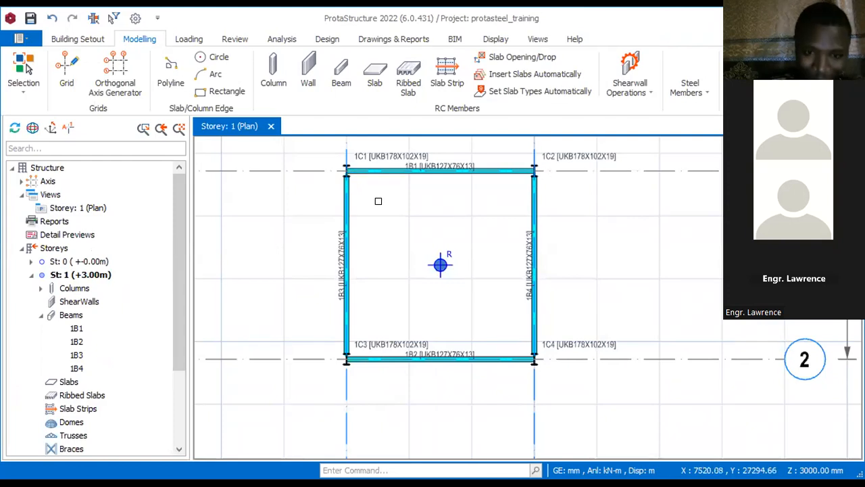
pyautogui.scroll(-2, 380, 200)
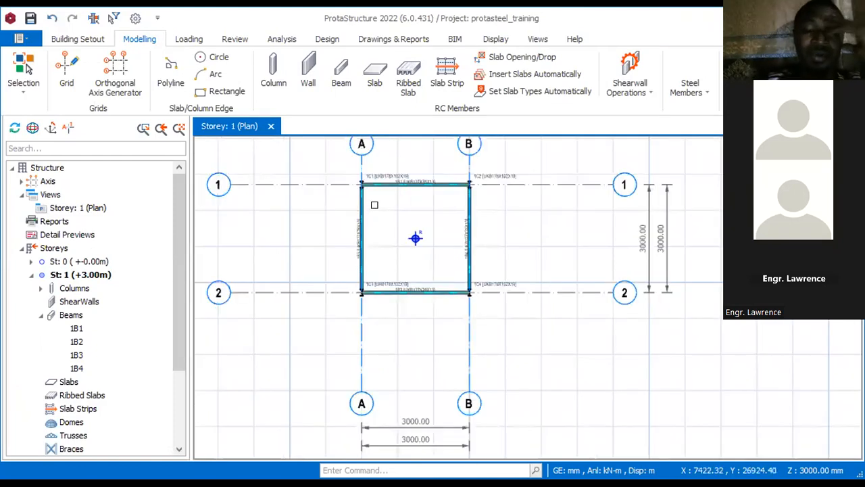
pyautogui.scroll(-1, 426, 228)
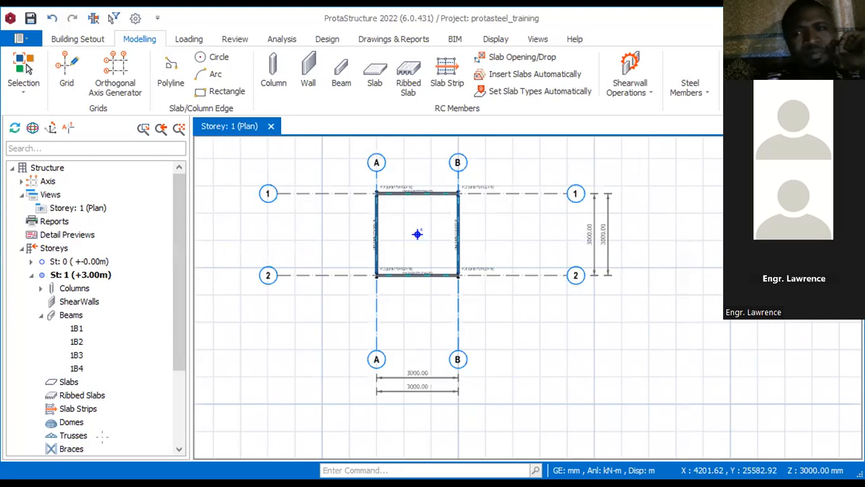
pyautogui.hotkey('alt', 'Tab')
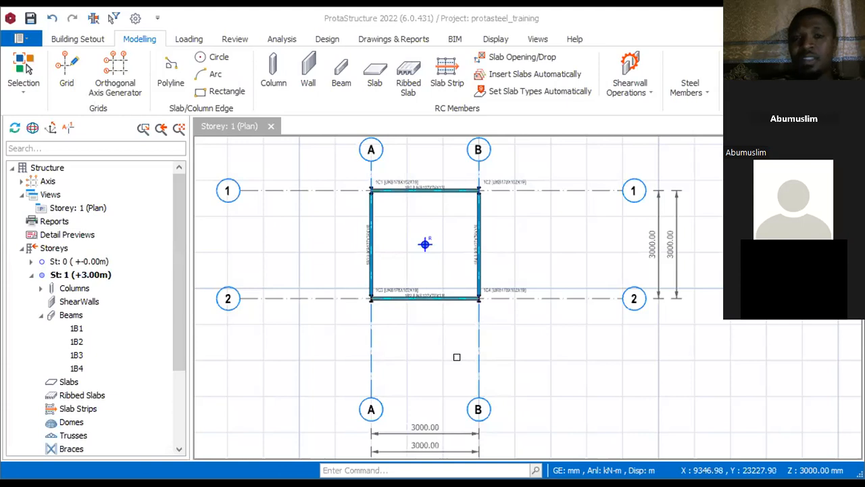
pyautogui.scroll(3, 475, 183)
pyautogui.click(474, 195)
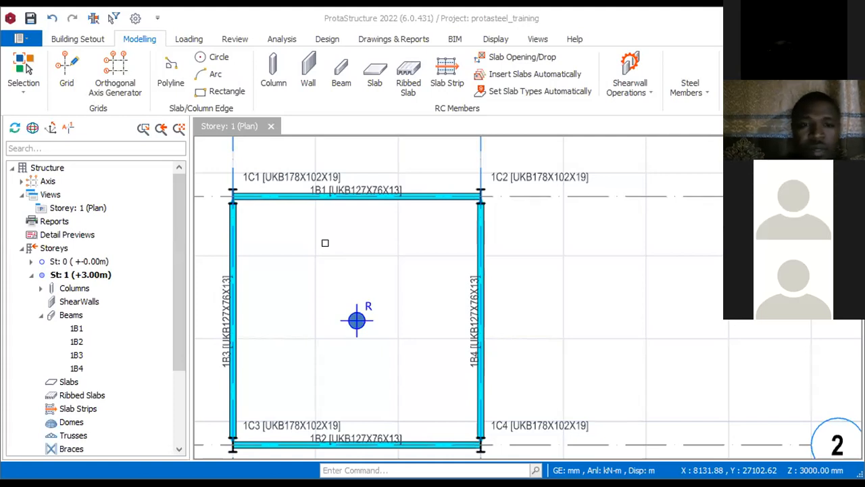
# Step: Open the storey data for editing and check the required storey heights on the tower drawing in Paint
pyautogui.click(57, 250)
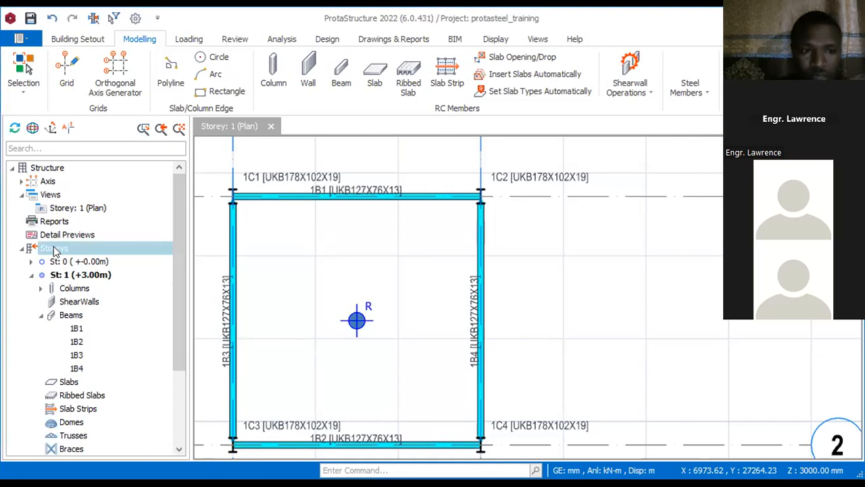
pyautogui.rightClick(56, 250)
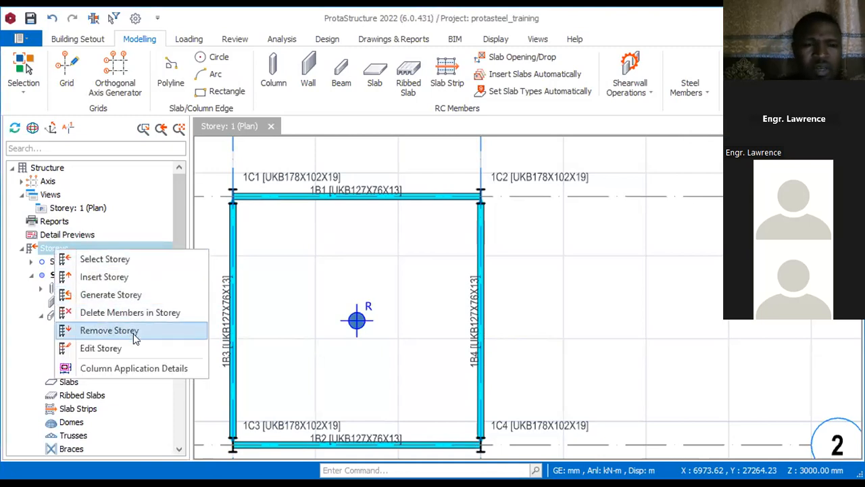
pyautogui.click(130, 348)
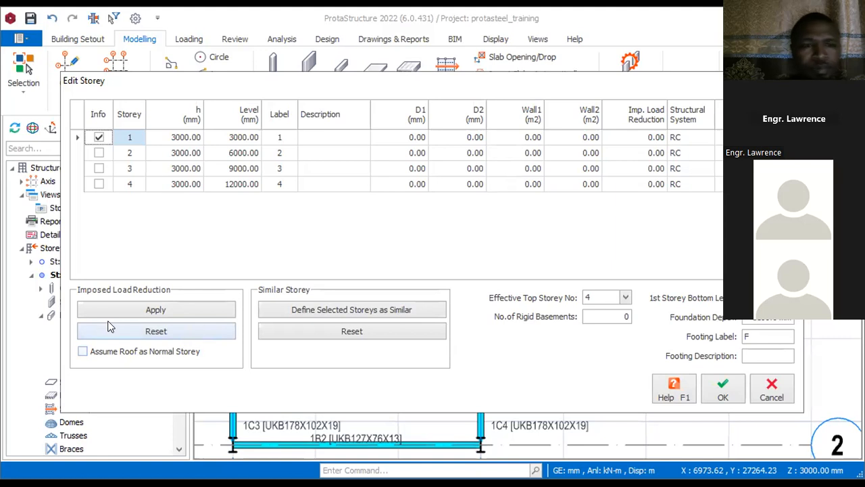
pyautogui.click(181, 142)
pyautogui.click(181, 142)
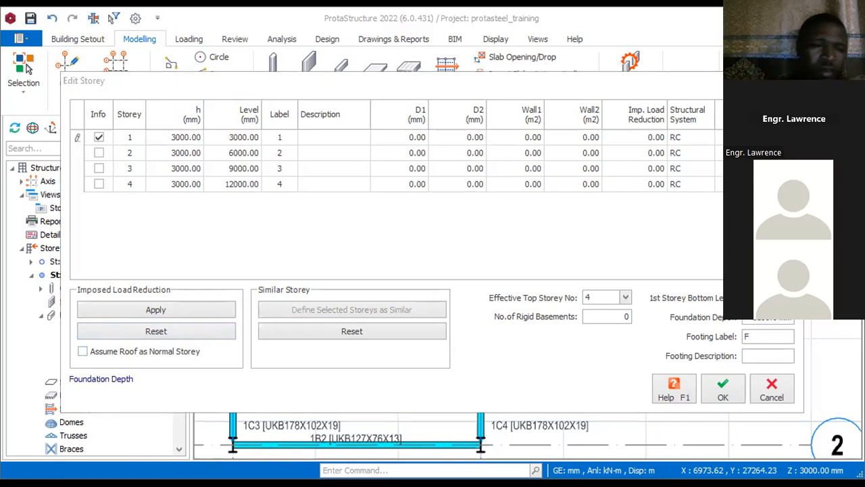
pyautogui.hotkey('alt', 'Tab')
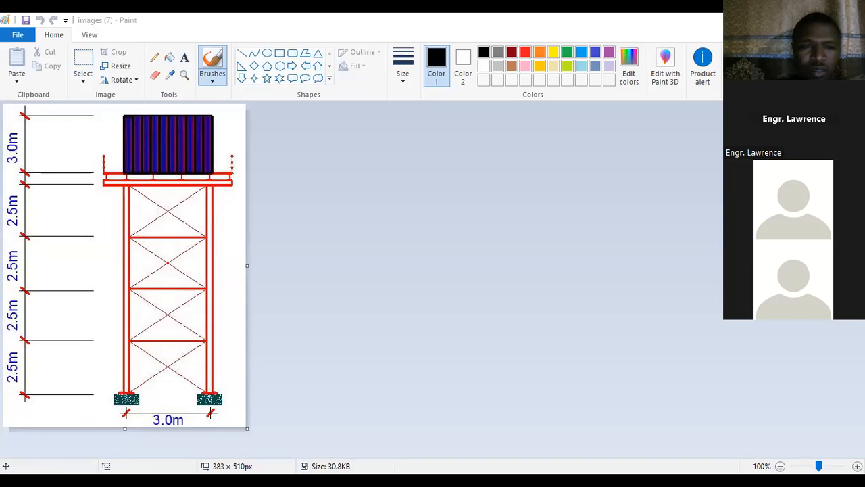
pyautogui.hotkey('alt', 'Tab')
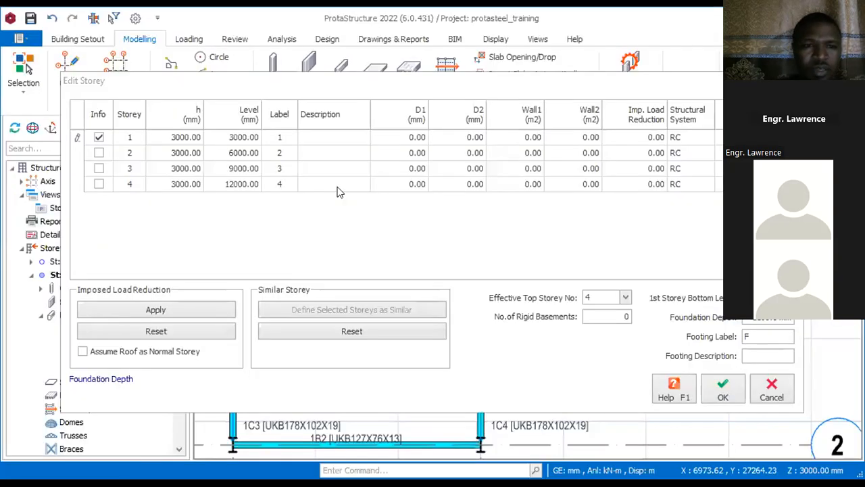
# Step: Set the heights of storeys 1, 2, 3 and 4 to 2500 mm each and apply the storey changes
pyautogui.click(177, 138)
pyautogui.write('2500')
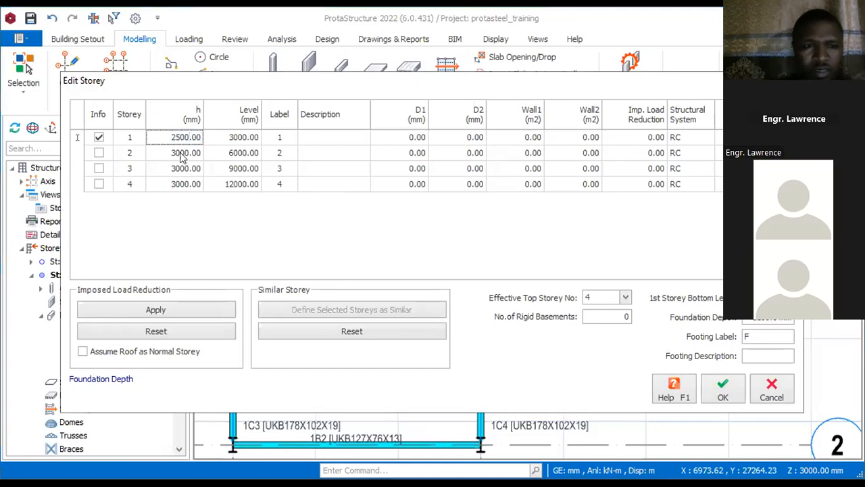
pyautogui.click(178, 152)
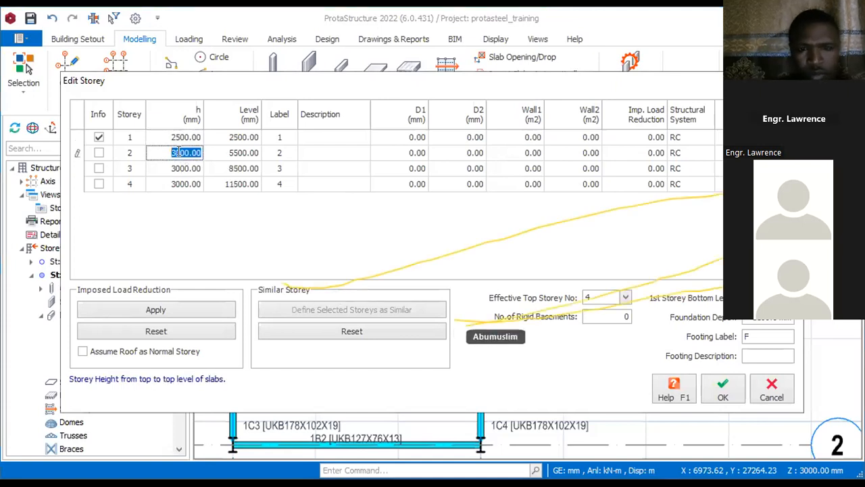
pyautogui.write('25')
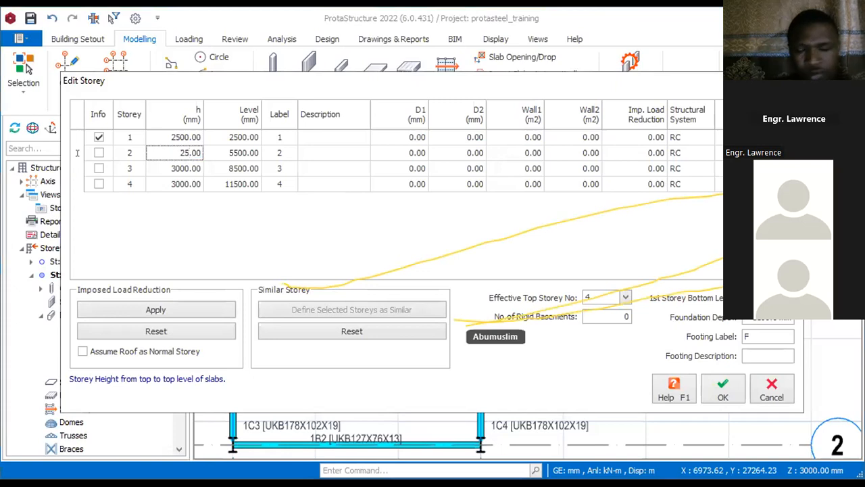
pyautogui.write('00')
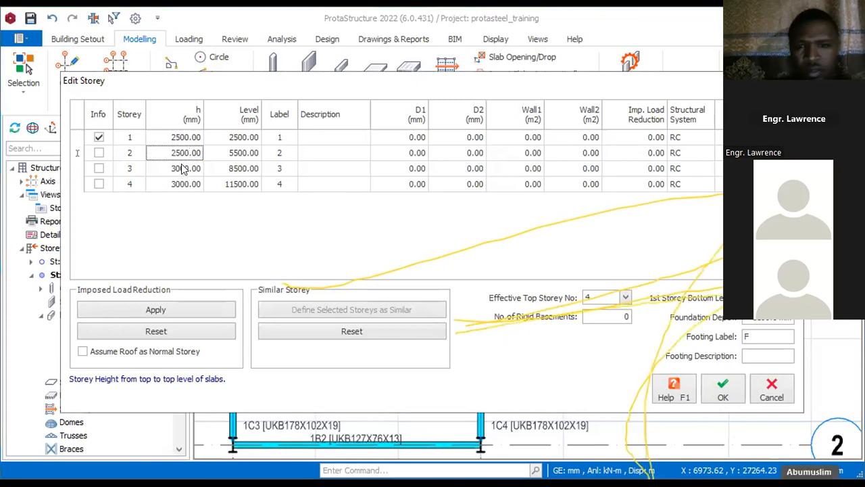
pyautogui.click(181, 169)
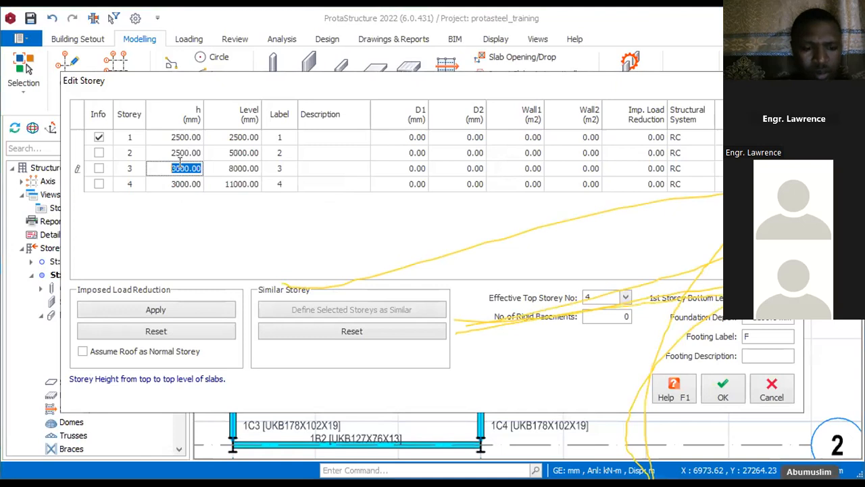
pyautogui.write('2500')
pyautogui.click(180, 183)
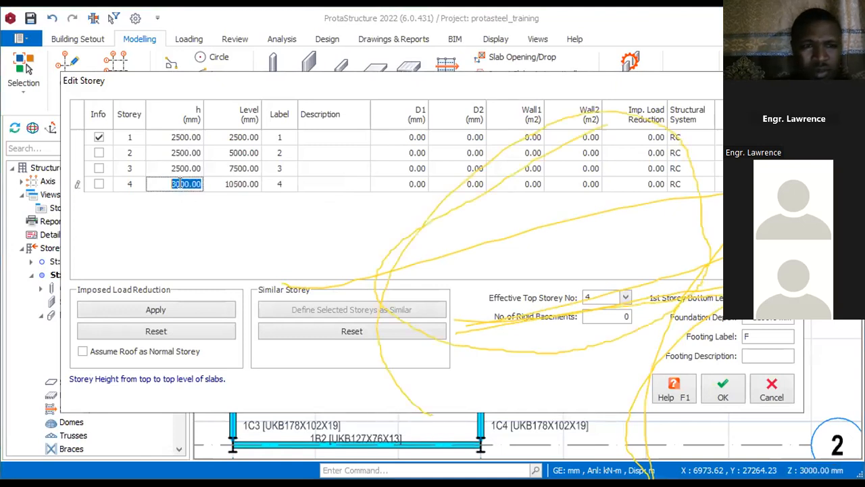
pyautogui.write('2500')
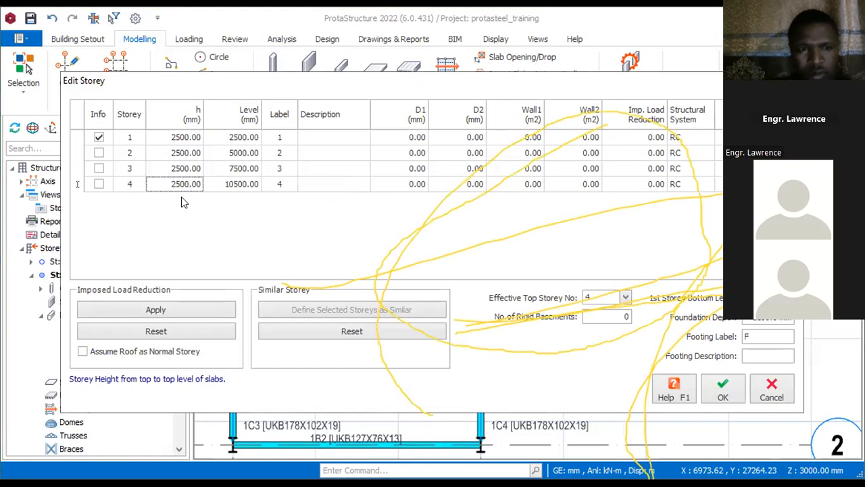
pyautogui.click(723, 392)
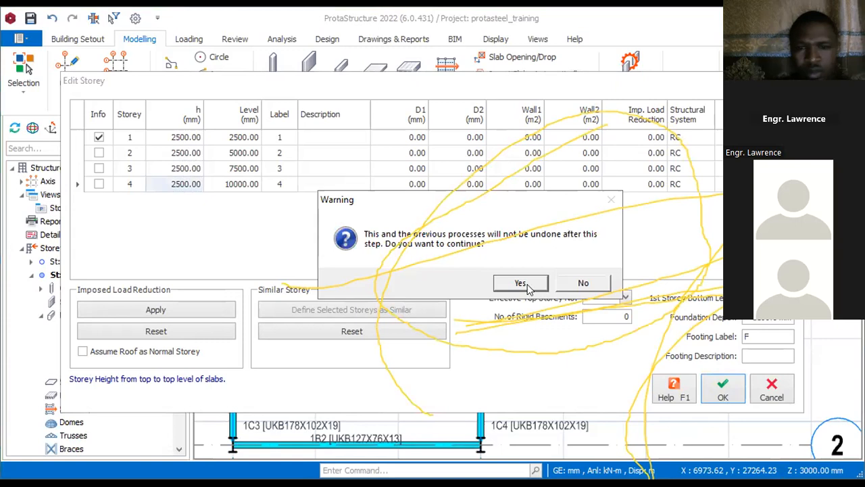
pyautogui.click(522, 285)
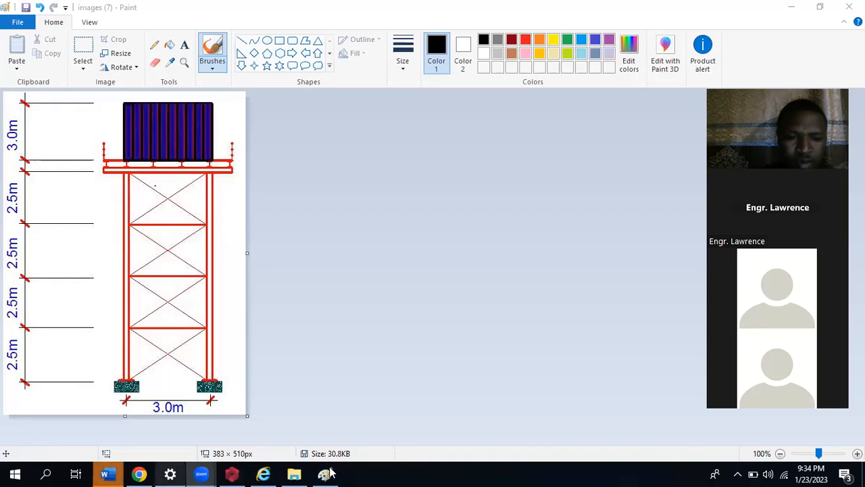
# Step: Switch from the Paint drawing back to ProtaStructure and open a 3D physical model view of Storey 1
pyautogui.moveTo(326, 474)
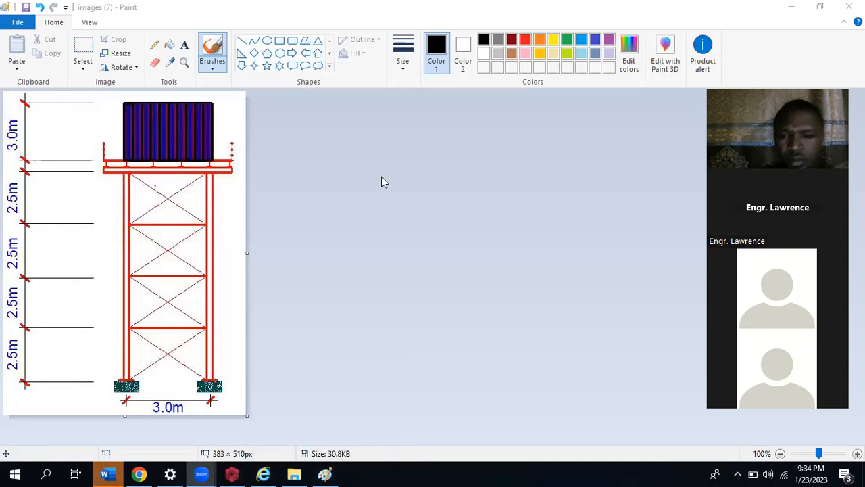
pyautogui.hotkey('alt', 'Tab')
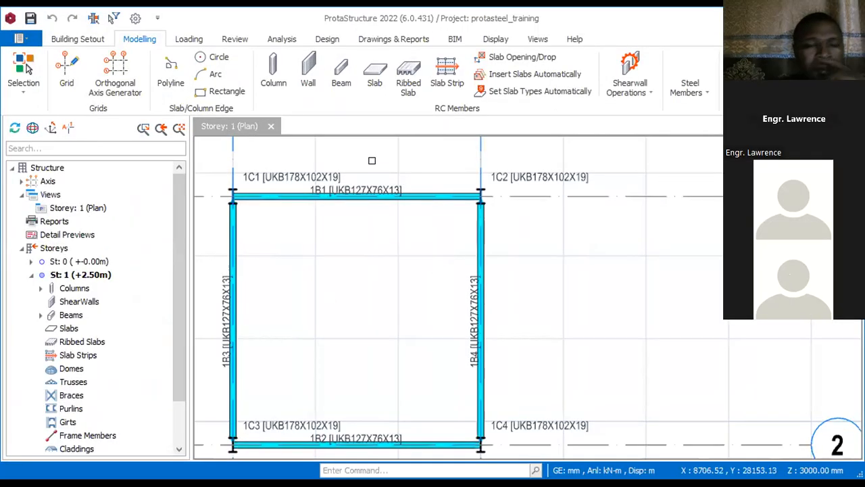
pyautogui.scroll(-1, 399, 277)
pyautogui.scroll(-1, 401, 260)
pyautogui.scroll(1, 412, 288)
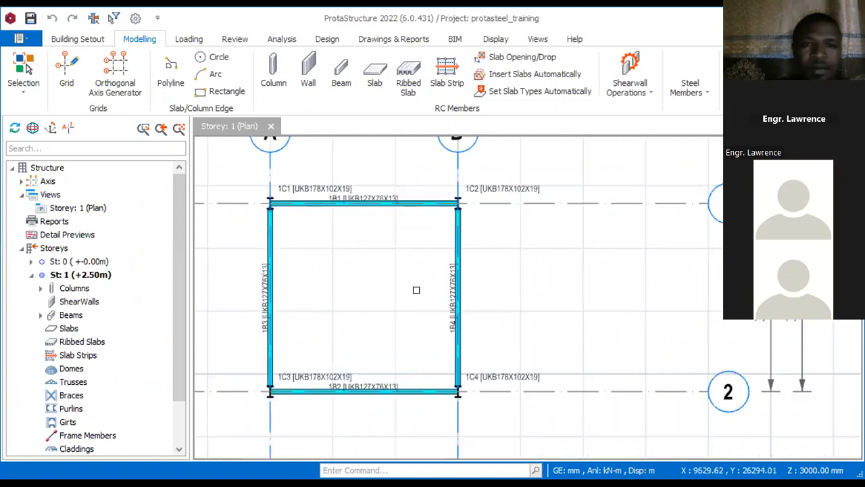
pyautogui.click(52, 196)
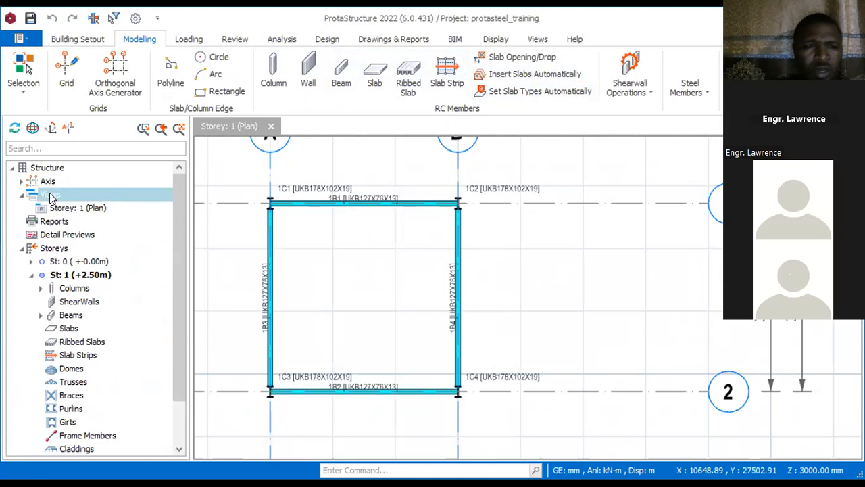
pyautogui.rightClick(51, 196)
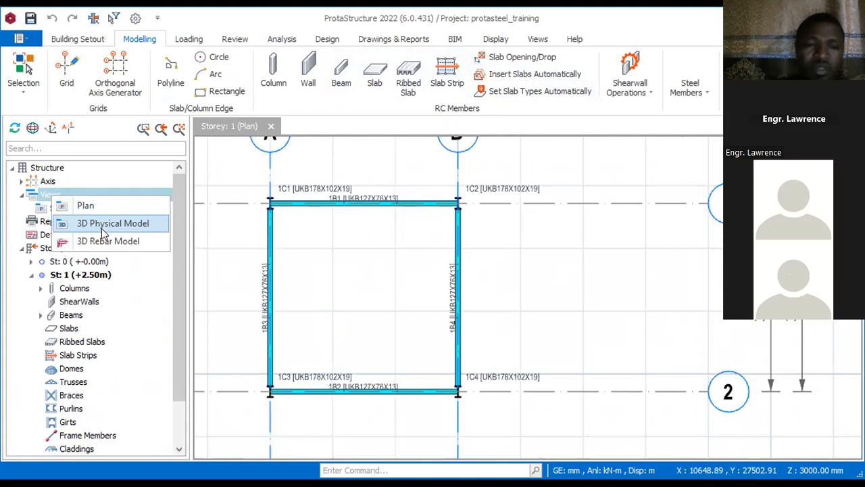
pyautogui.click(120, 244)
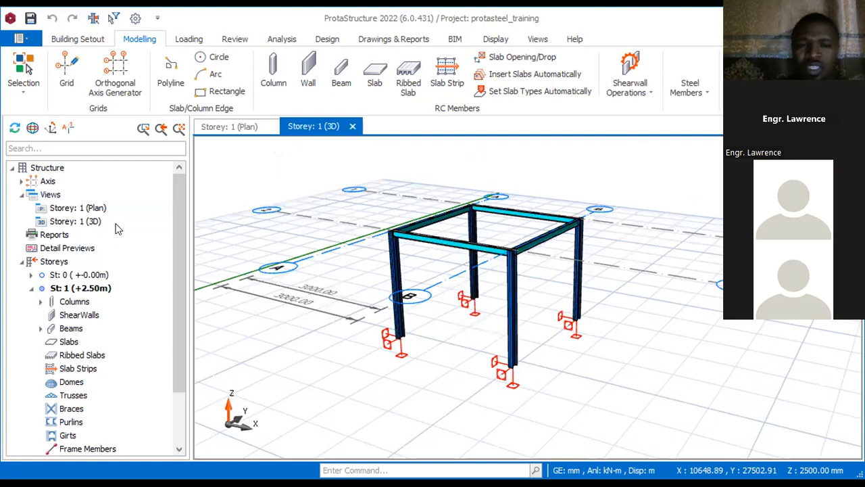
# Step: Look over the Storey 1 frame in 3D and plan, and tile the two views vertically side by side
pyautogui.scroll(3, 414, 210)
pyautogui.moveTo(414, 210)
pyautogui.mouseDown(button='middle')
pyautogui.moveTo(309, 228)
pyautogui.moveTo(388, 234)
pyautogui.moveTo(373, 232)
pyautogui.mouseUp(button='middle')
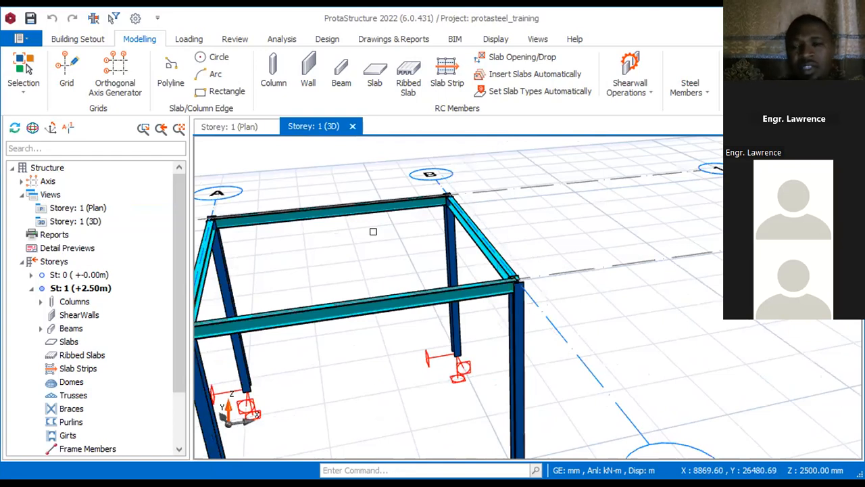
pyautogui.click(231, 129)
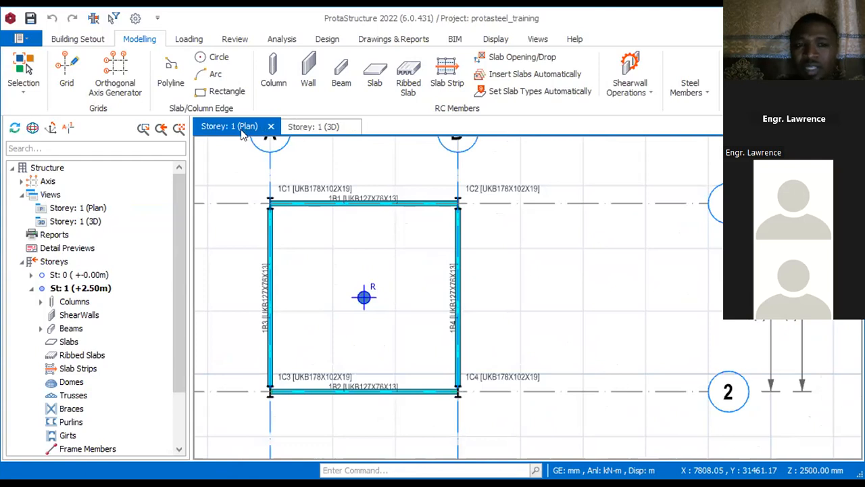
pyautogui.click(304, 129)
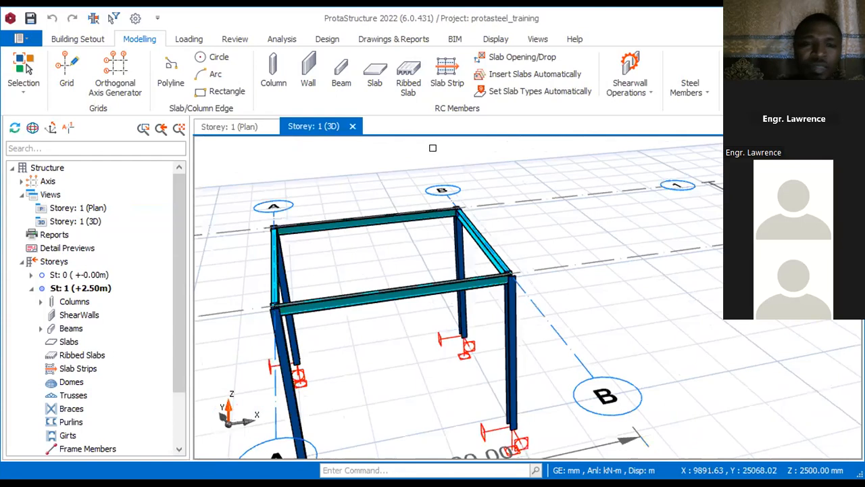
pyautogui.click(237, 126)
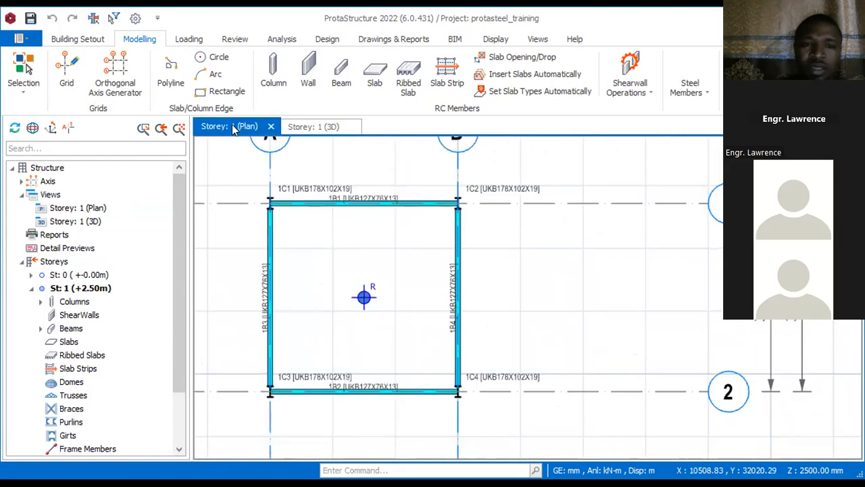
pyautogui.click(306, 127)
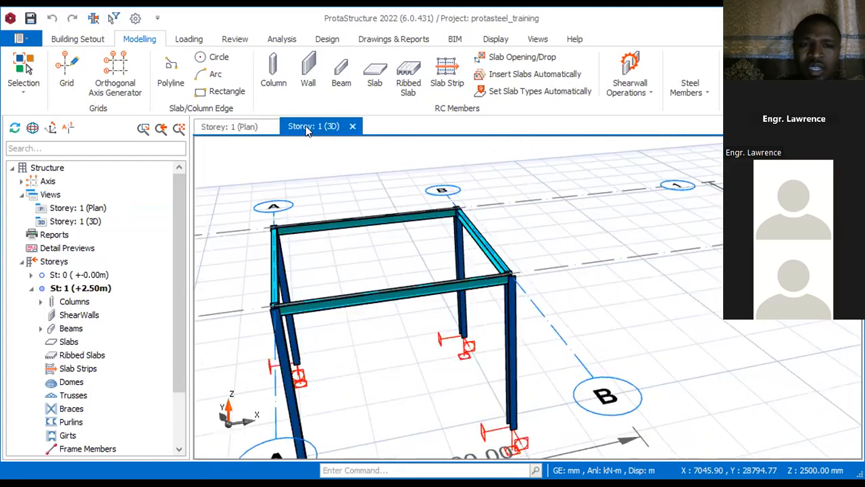
pyautogui.click(538, 39)
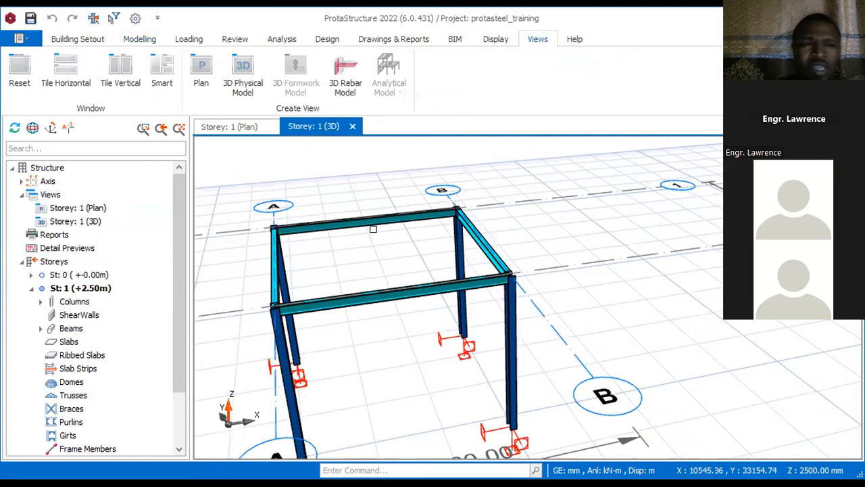
pyautogui.click(125, 72)
# Step: Examine the Storey 1 columns, beams and supports in the tiled plan and 3D views
pyautogui.scroll(-3, 411, 262)
pyautogui.scroll(3, 406, 280)
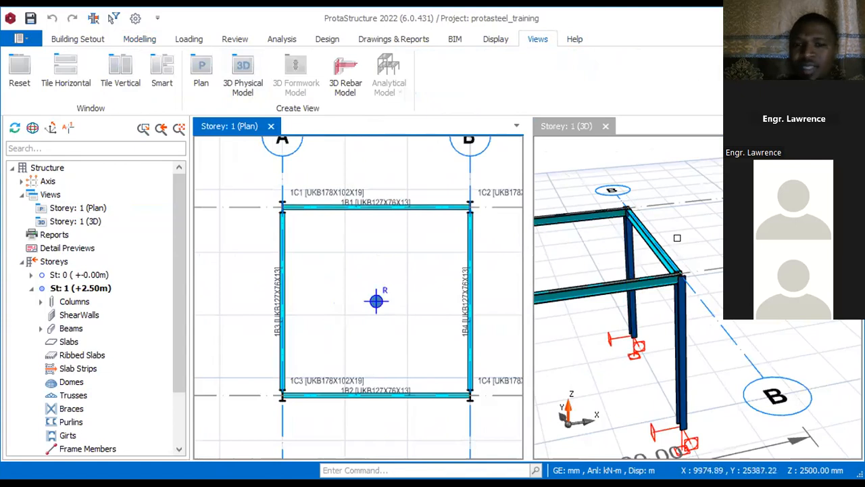
pyautogui.scroll(-4, 692, 231)
pyautogui.scroll(4, 607, 264)
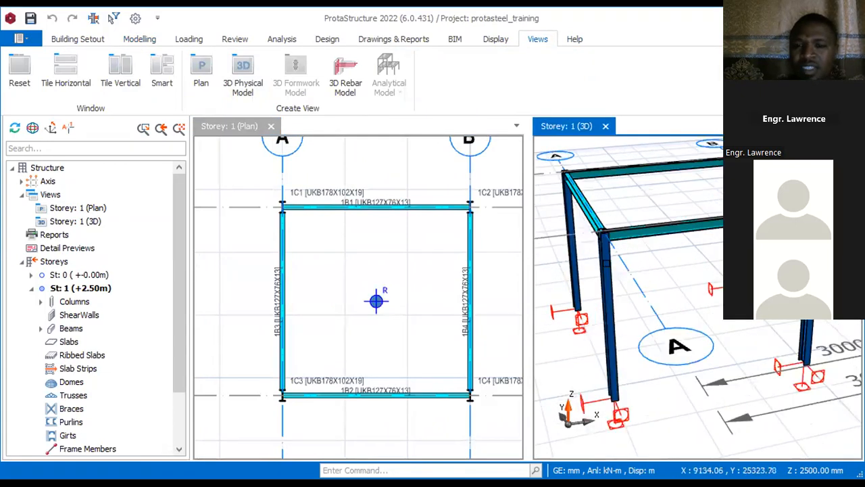
pyautogui.scroll(-3, 603, 284)
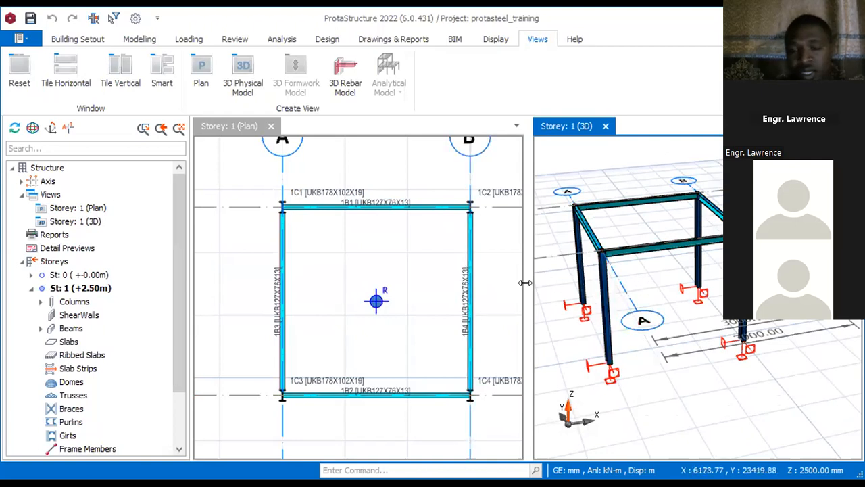
pyautogui.click(338, 241)
pyautogui.scroll(-2, 282, 229)
pyautogui.scroll(1, 278, 245)
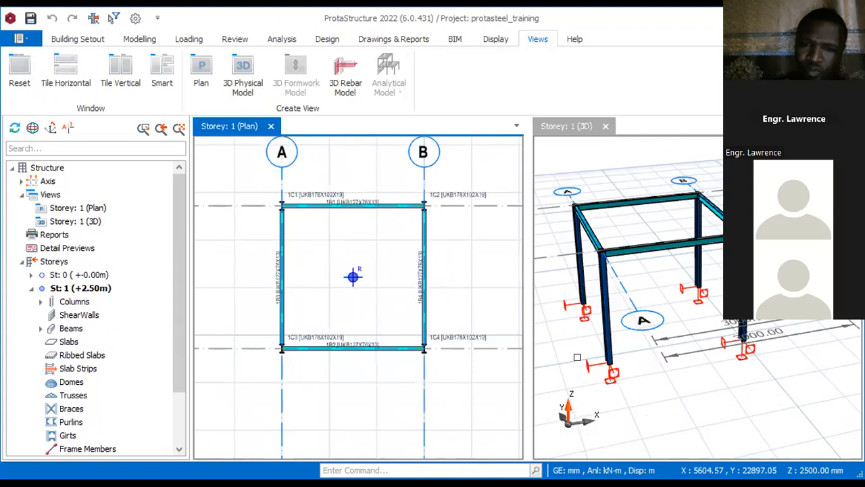
# Step: Measure the height of the Storey 1 column nearest axis bubble A in 3D, from its top end to its base
pyautogui.scroll(2, 578, 358)
pyautogui.scroll(1, 665, 177)
pyautogui.scroll(1, 555, 221)
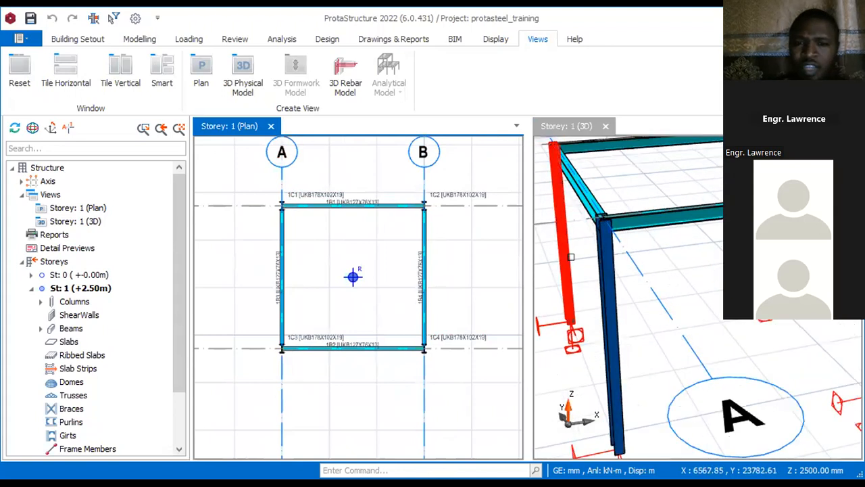
pyautogui.rightClick(582, 249)
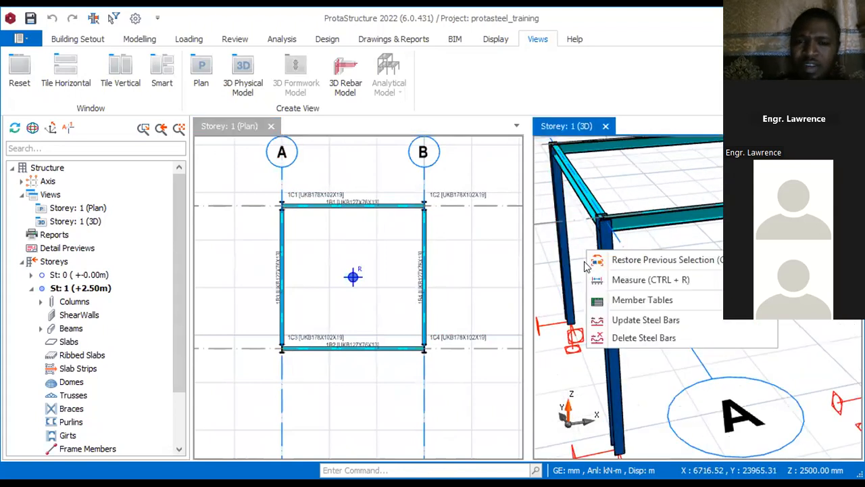
pyautogui.click(649, 279)
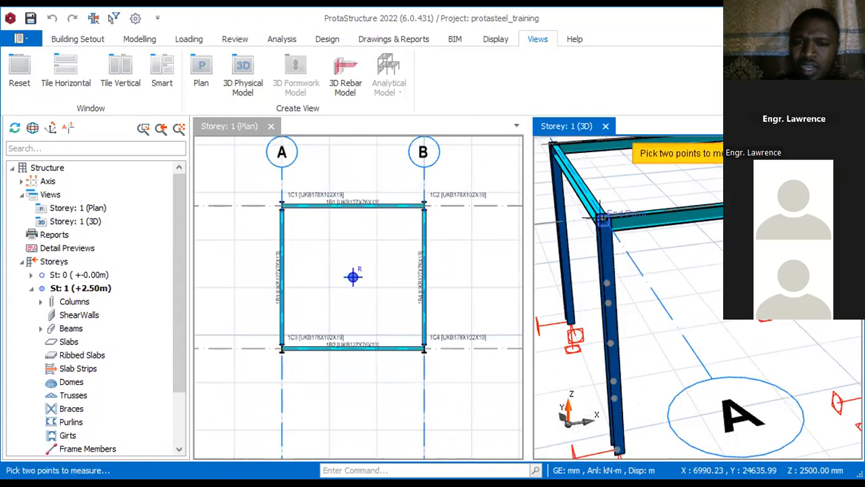
pyautogui.scroll(-2, 651, 316)
pyautogui.scroll(3, 624, 351)
pyautogui.scroll(-2, 648, 286)
pyautogui.scroll(2, 643, 394)
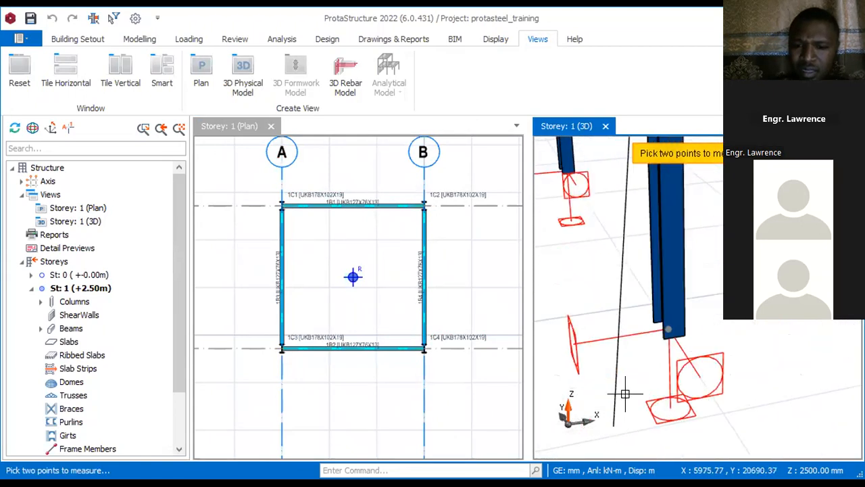
pyautogui.click(659, 336)
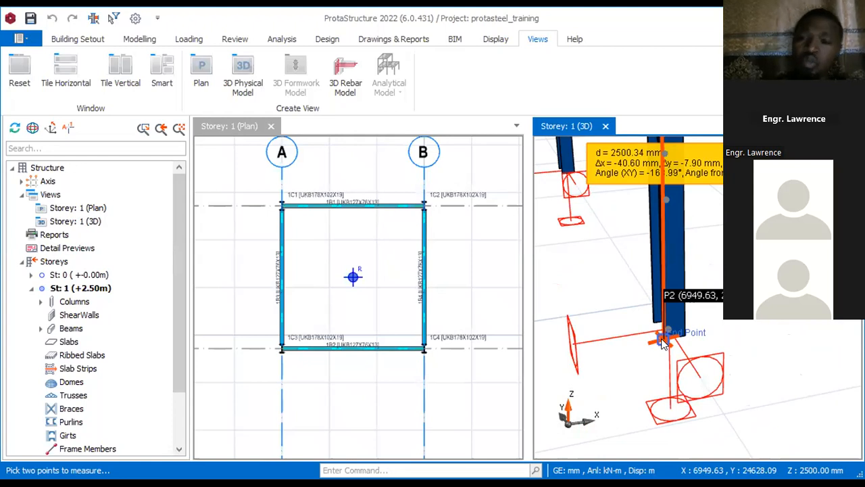
pyautogui.scroll(-3, 585, 349)
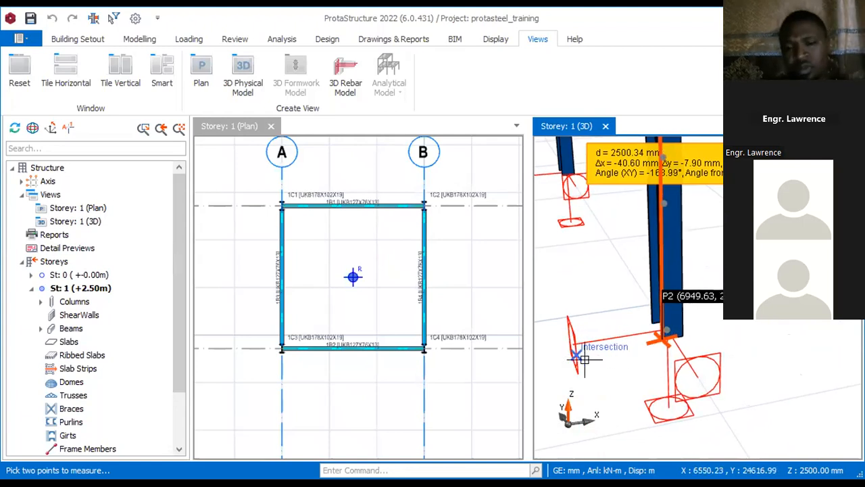
pyautogui.scroll(-5, 585, 350)
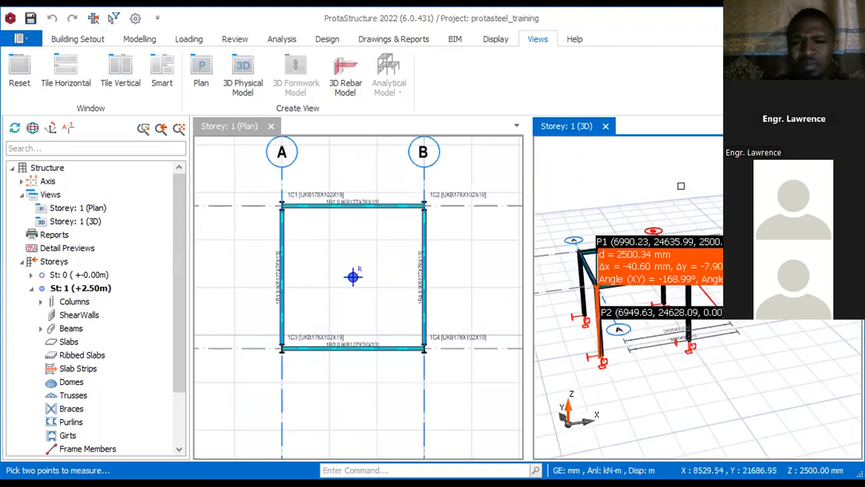
pyautogui.scroll(3, 625, 331)
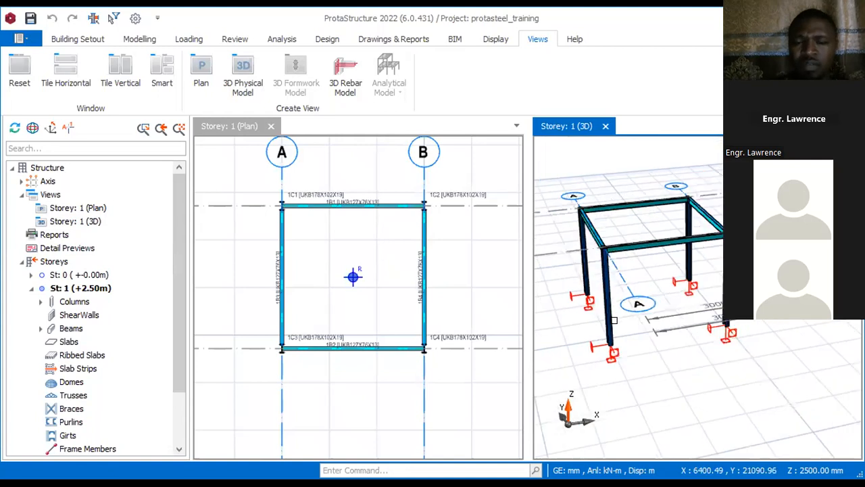
pyautogui.moveTo(625, 332)
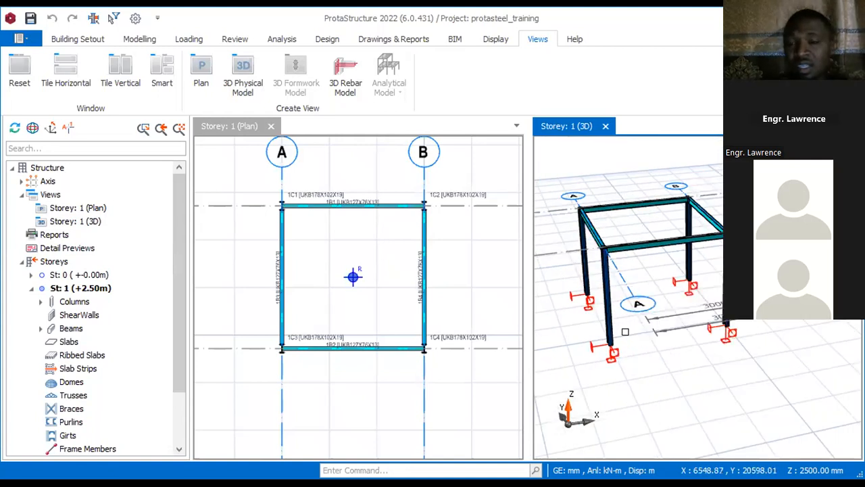
pyautogui.moveTo(259, 177); pyautogui.dragTo(464, 400)
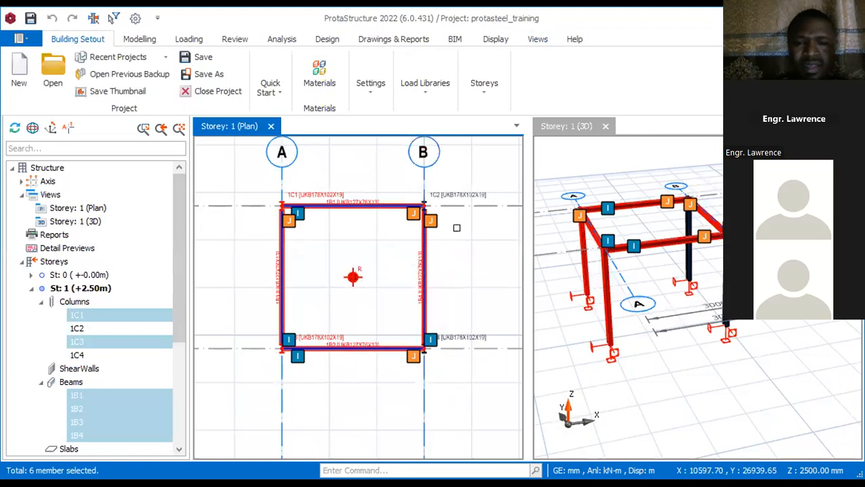
pyautogui.moveTo(461, 250)
pyautogui.mouseDown()
pyautogui.moveTo(429, 352)
pyautogui.moveTo(517, 336)
pyautogui.moveTo(425, 187)
pyautogui.moveTo(522, 186)
pyautogui.moveTo(460, 276)
pyautogui.moveTo(469, 261)
pyautogui.mouseUp()
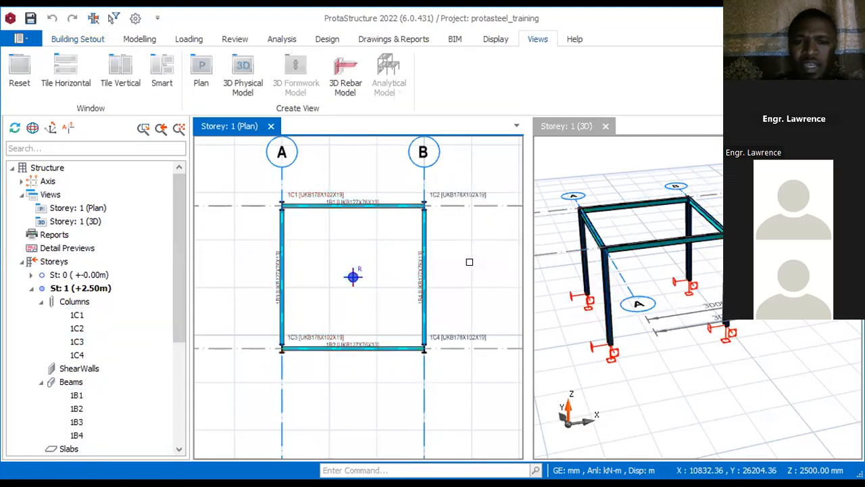
# Step: Select the Storey 1 columns and beams in 3D and generate Storeys 2, 3 and 4 from the selected members only
pyautogui.moveTo(545, 169); pyautogui.dragTo(747, 382)
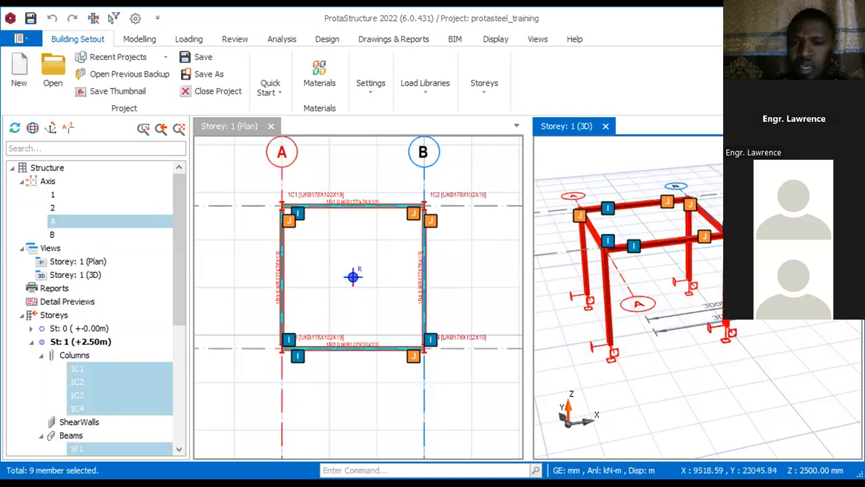
pyautogui.rightClick(728, 330)
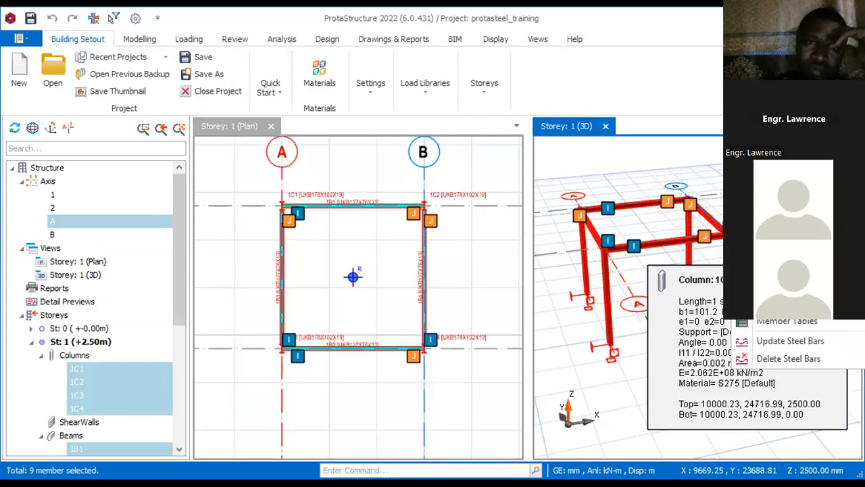
pyautogui.click(778, 302)
pyautogui.moveTo(513, 62); pyautogui.dragTo(508, 100)
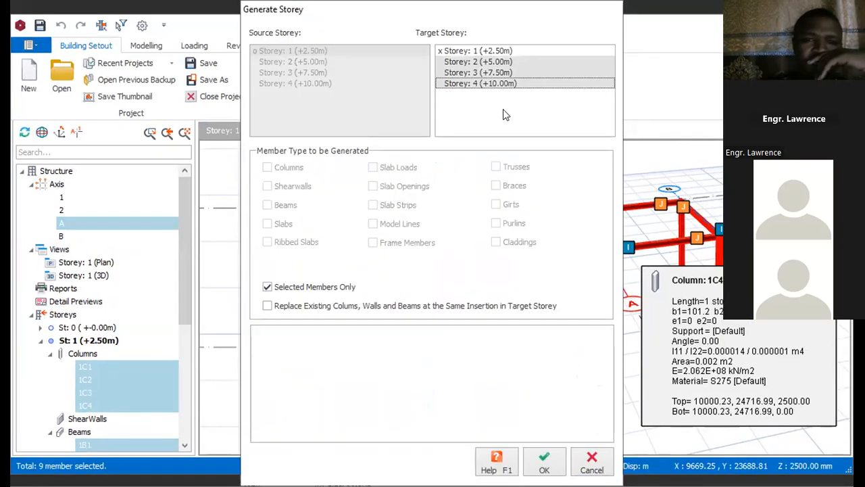
pyautogui.click(544, 461)
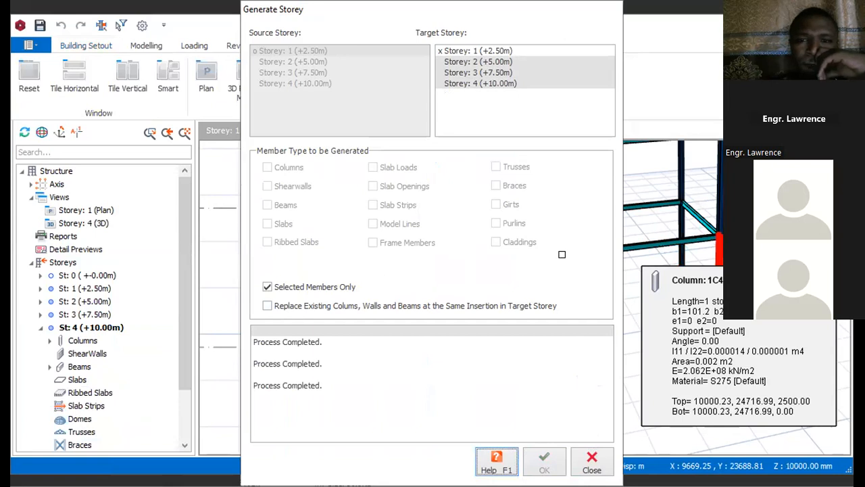
pyautogui.click(584, 466)
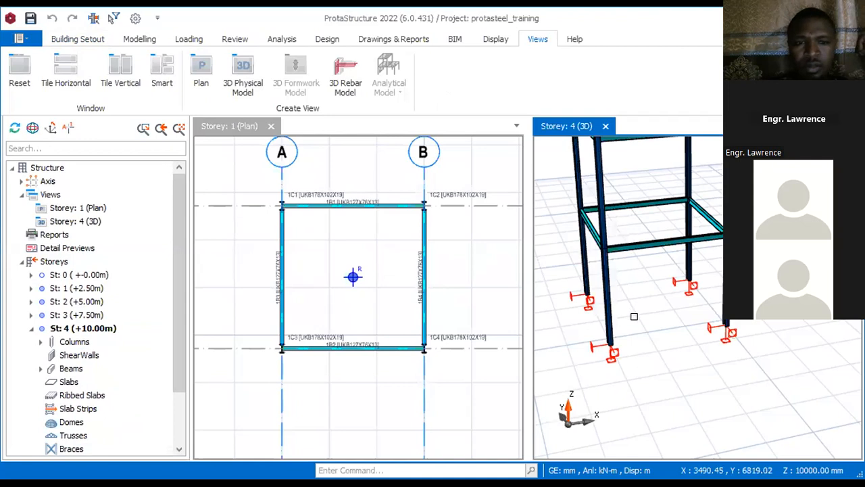
# Step: Examine the generated four-storey frame in 3D, from the top beams down to the column supports
pyautogui.scroll(-3, 634, 315)
pyautogui.moveTo(670, 209); pyautogui.dragTo(662, 217, button='middle')
pyautogui.scroll(3, 674, 223)
pyautogui.scroll(-3, 621, 274)
pyautogui.scroll(3, 605, 256)
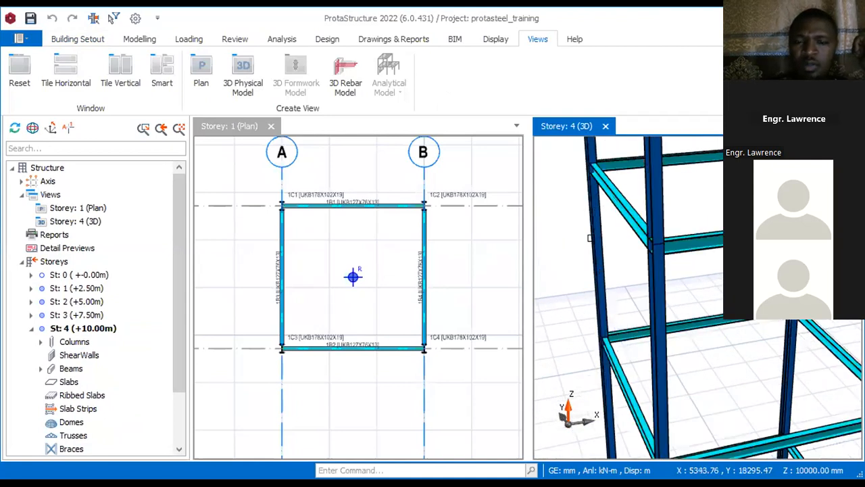
pyautogui.scroll(-3, 599, 242)
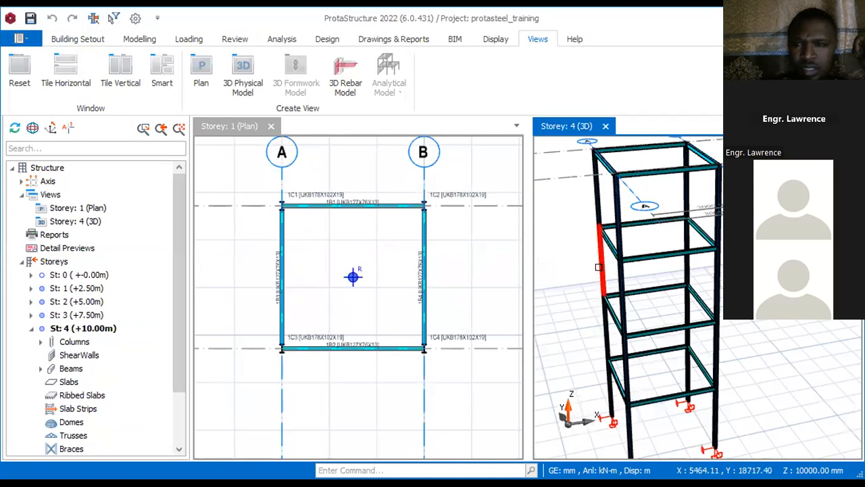
pyautogui.moveTo(570, 272)
pyautogui.mouseDown(button='middle')
pyautogui.moveTo(615, 253)
pyautogui.moveTo(685, 246)
pyautogui.moveTo(676, 255)
pyautogui.moveTo(602, 226)
pyautogui.moveTo(583, 257)
pyautogui.moveTo(589, 255)
pyautogui.mouseUp(button='middle')
pyautogui.scroll(-3, 652, 168)
pyautogui.scroll(3, 653, 249)
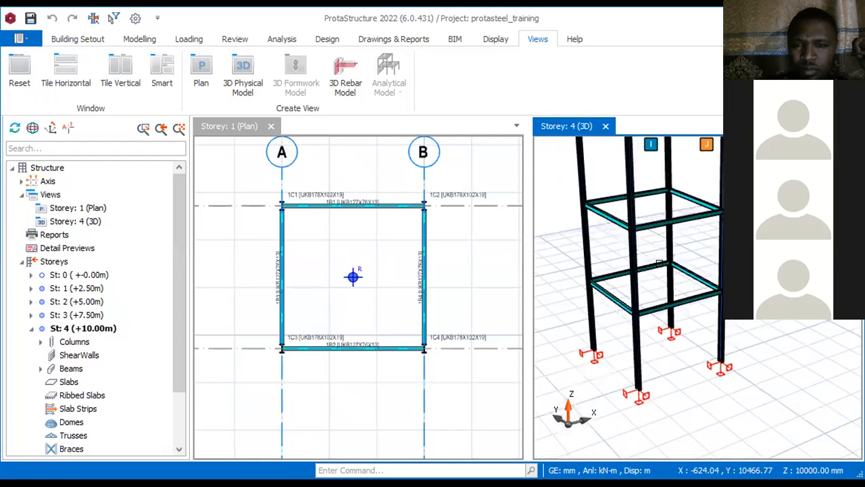
pyautogui.scroll(3, 660, 263)
pyautogui.scroll(-4, 633, 313)
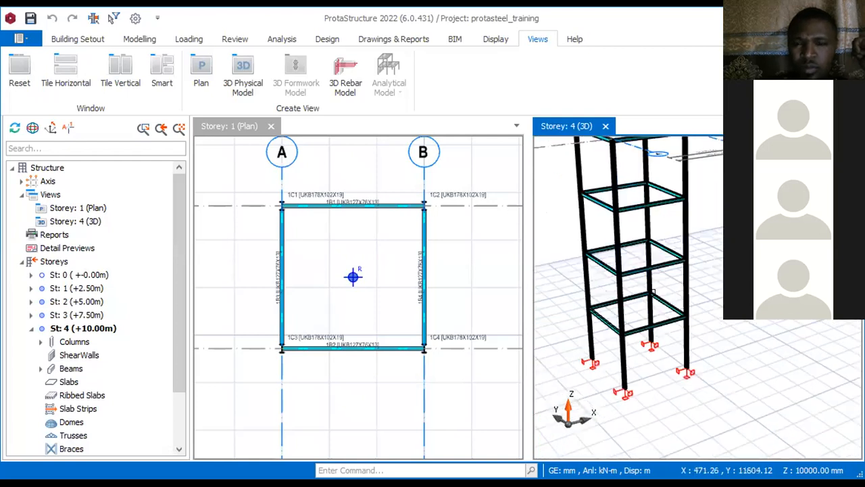
pyautogui.scroll(-3, 653, 292)
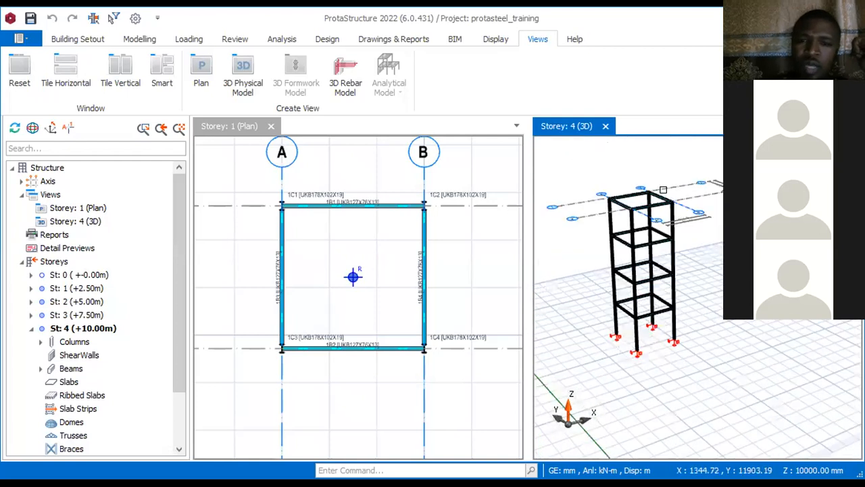
pyautogui.scroll(3, 658, 193)
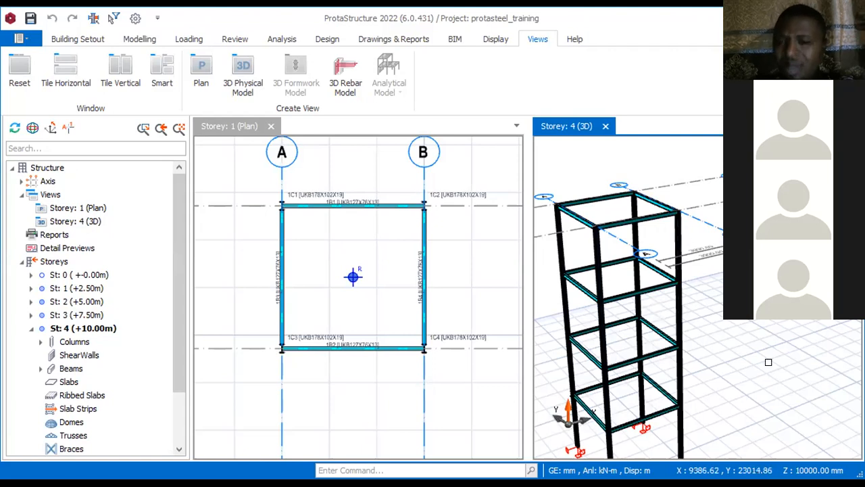
# Step: Check the properties of the front column in Storey 4 and inspect the ground-level column below it
pyautogui.click(683, 160)
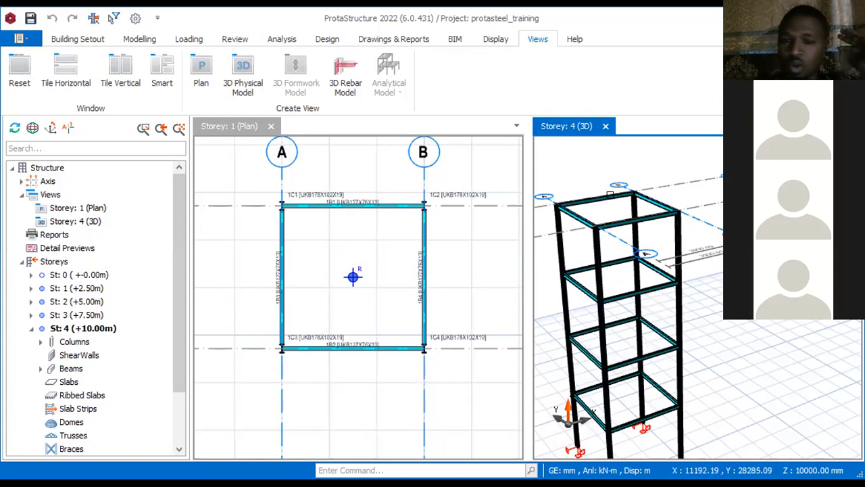
pyautogui.moveTo(600, 275)
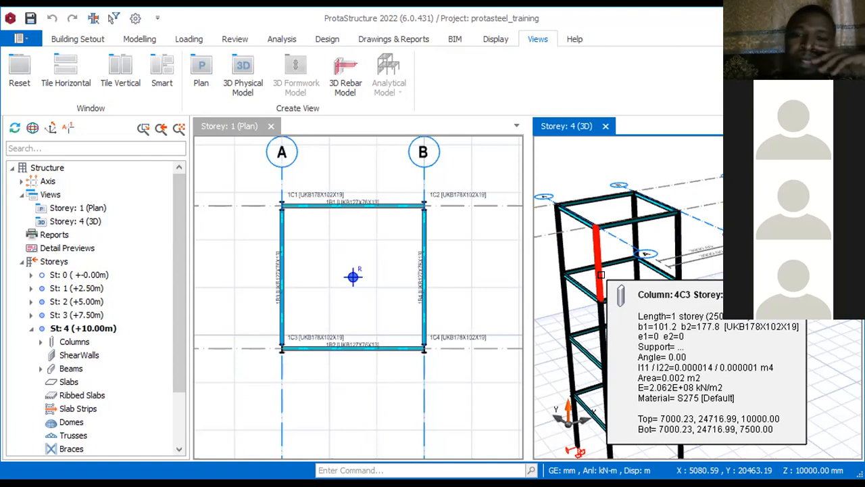
pyautogui.scroll(-3, 597, 438)
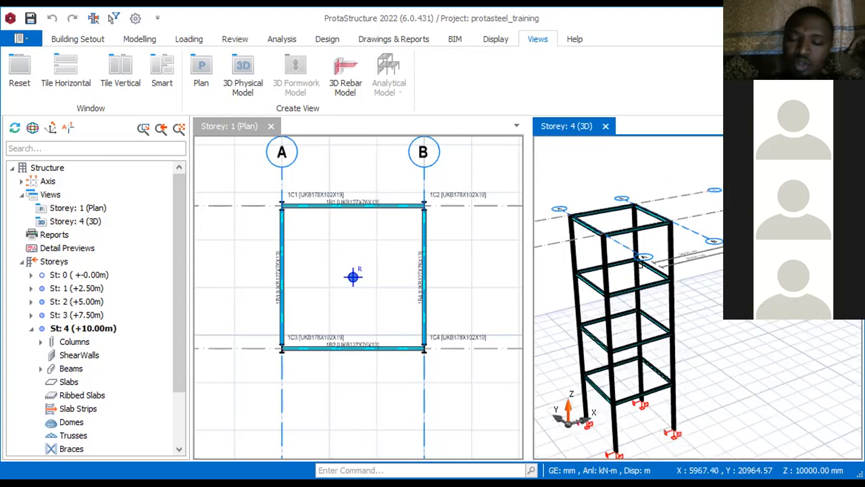
pyautogui.scroll(3, 640, 392)
pyautogui.click(637, 382)
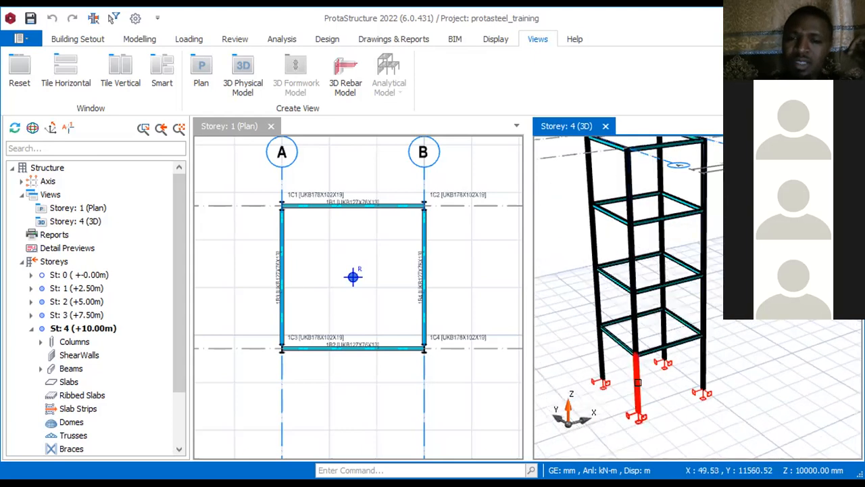
# Step: Examine the connecting beams and columns of the tower in 3D, from the Storey 1 front beam up to the Storey 3 beams
pyautogui.click(640, 312)
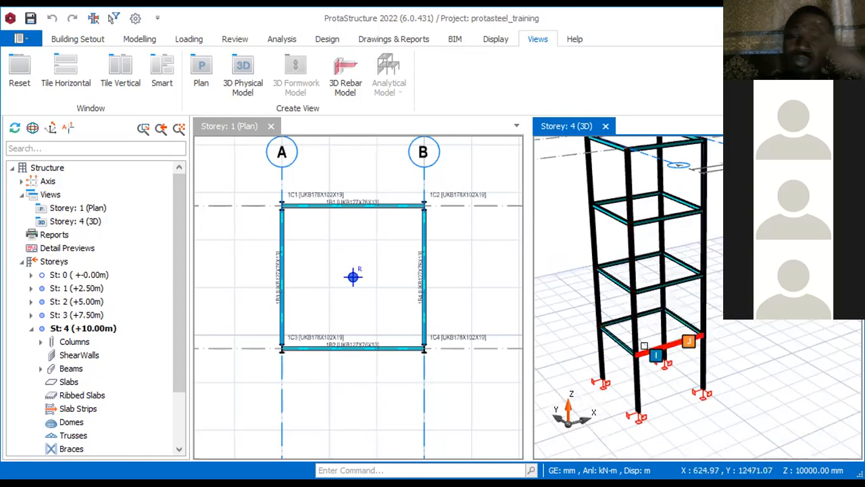
pyautogui.moveTo(645, 347)
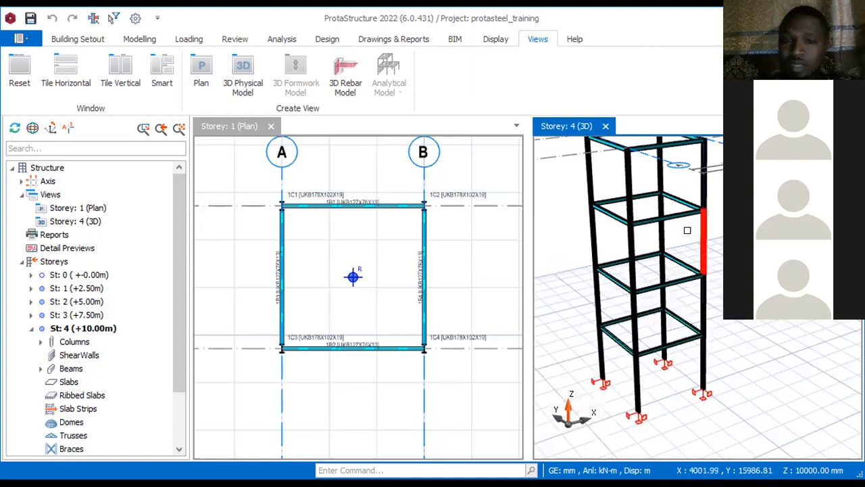
pyautogui.click(674, 275)
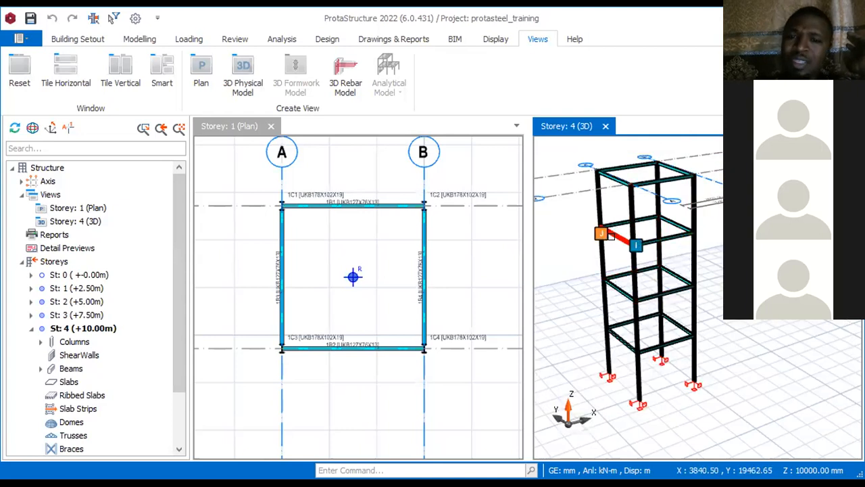
pyautogui.scroll(1, 605, 238)
pyautogui.moveTo(709, 217)
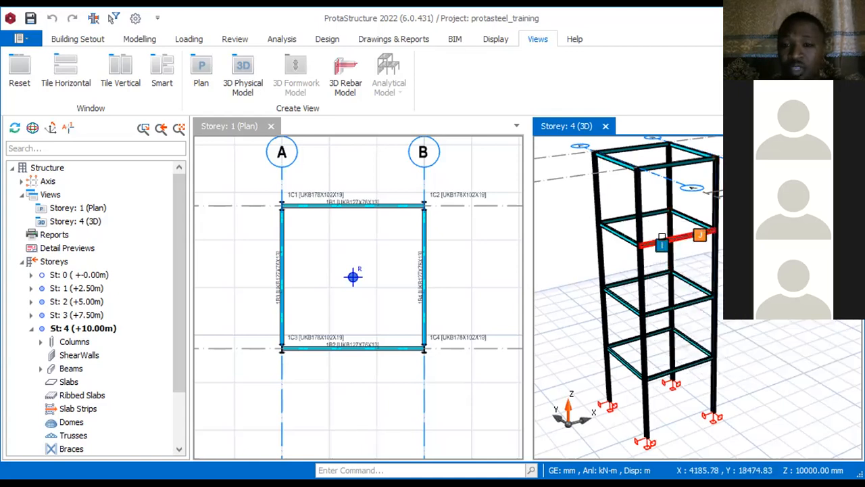
pyautogui.moveTo(668, 236)
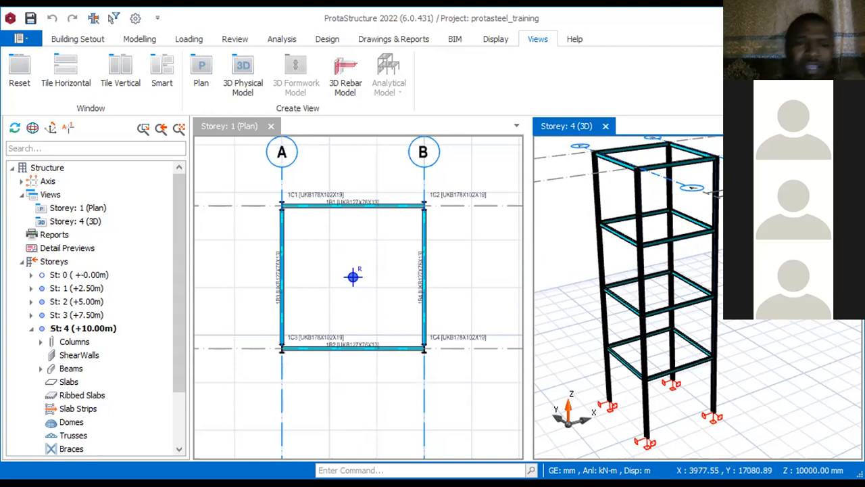
# Step: Check the properties of the rear Storey 2 beam and the rear Storey 3 column above it in 3D
pyautogui.scroll(-6, 244, 228)
pyautogui.scroll(1, 268, 186)
pyautogui.scroll(-2, 297, 232)
pyautogui.scroll(4, 261, 303)
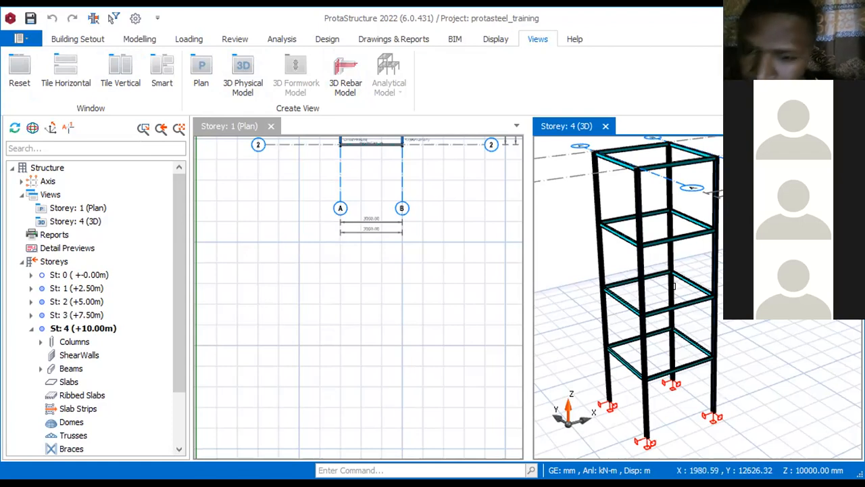
pyautogui.moveTo(662, 265)
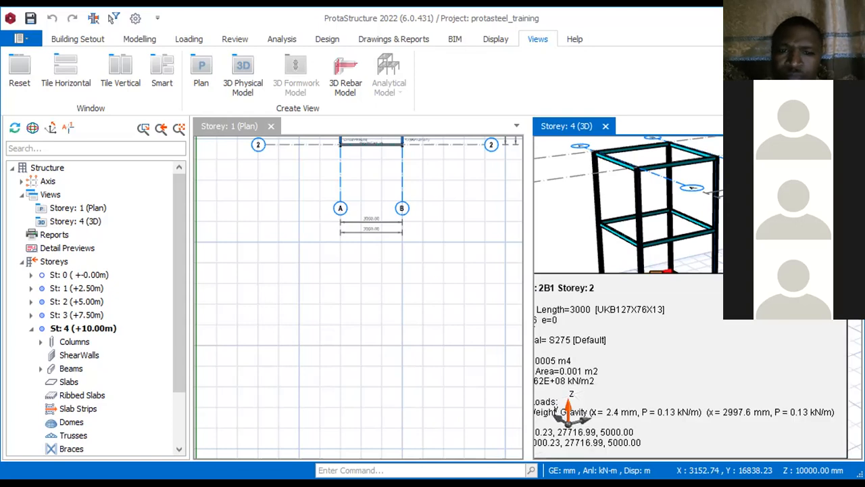
pyautogui.moveTo(668, 247)
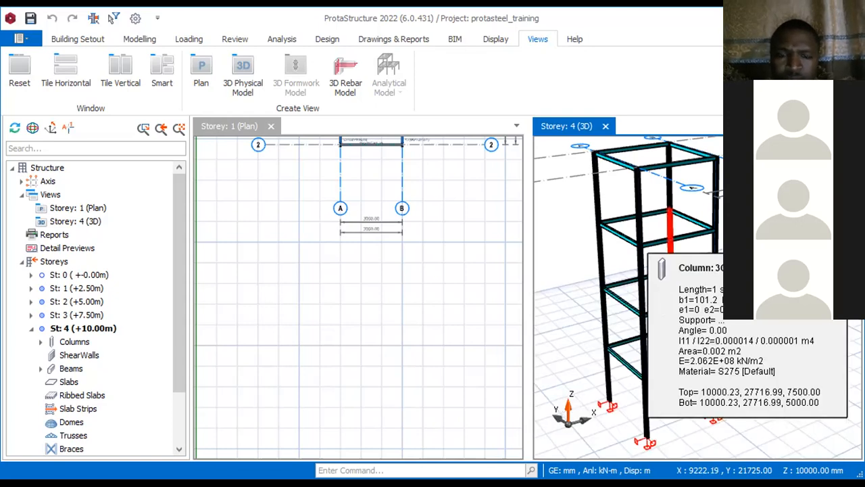
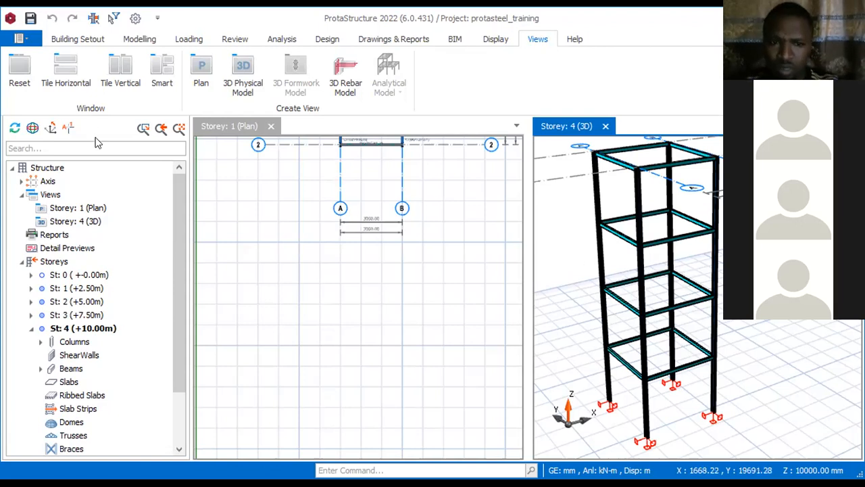
# Step: Start the Orthogonal Axis Generator in the Storey 1 plan and pick a reference point in the empty area beside the existing tower
pyautogui.scroll(-3, 329, 361)
pyautogui.scroll(3, 458, 276)
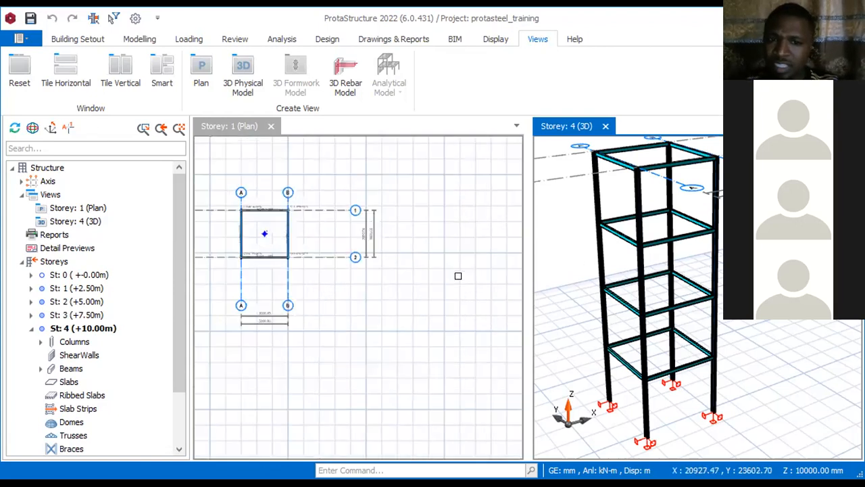
pyautogui.scroll(-2, 439, 228)
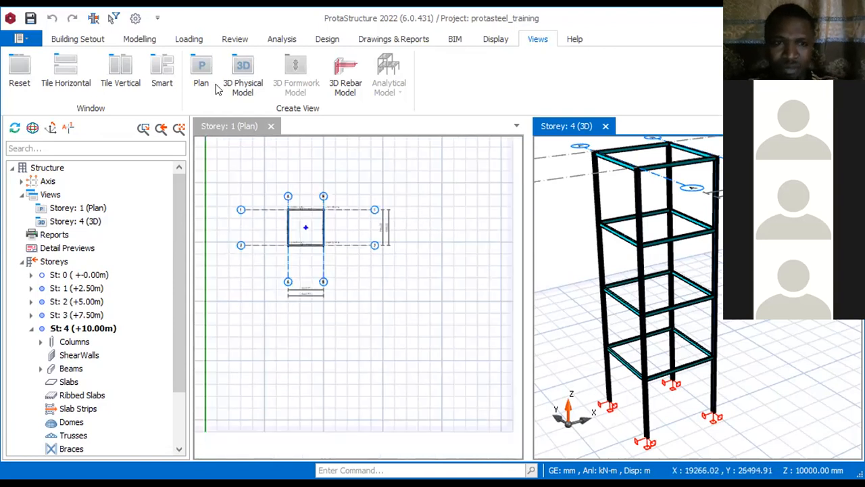
pyautogui.click(71, 38)
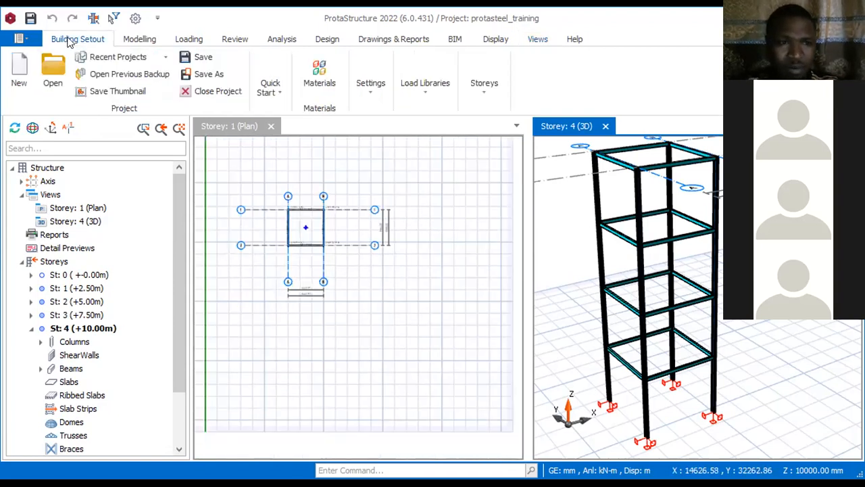
pyautogui.click(139, 39)
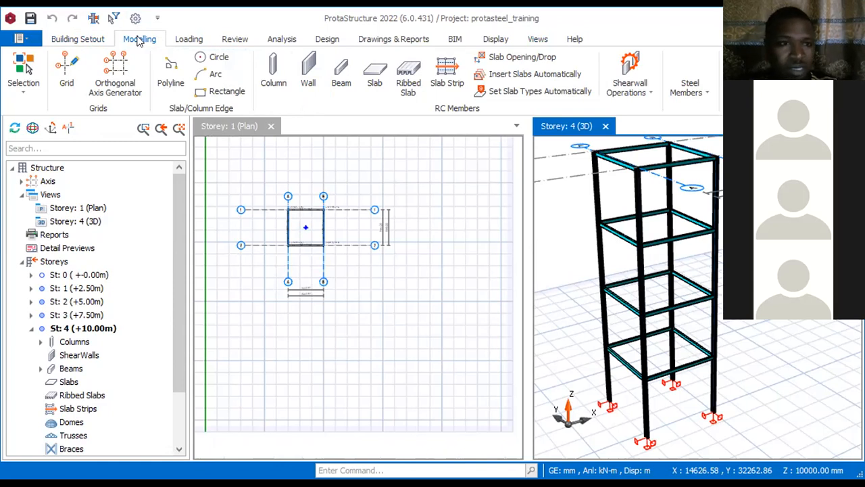
pyautogui.click(116, 71)
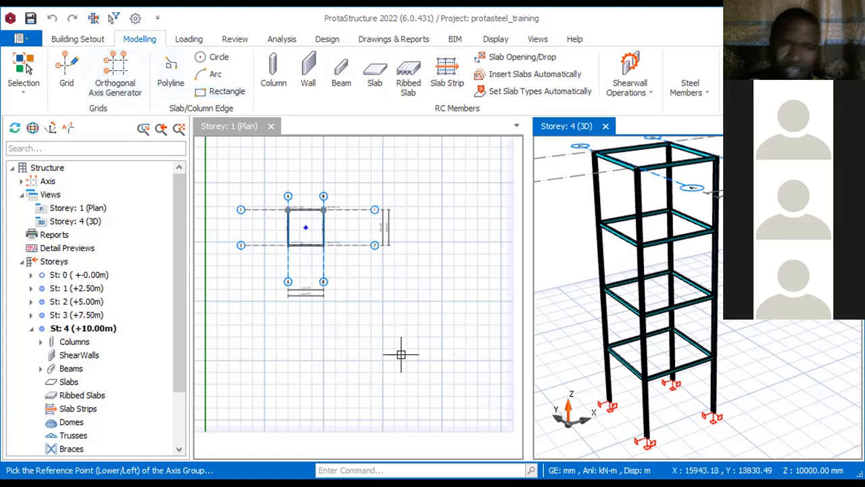
pyautogui.scroll(-1, 289, 271)
pyautogui.scroll(-1, 288, 269)
pyautogui.scroll(2, 319, 323)
pyautogui.click(354, 245)
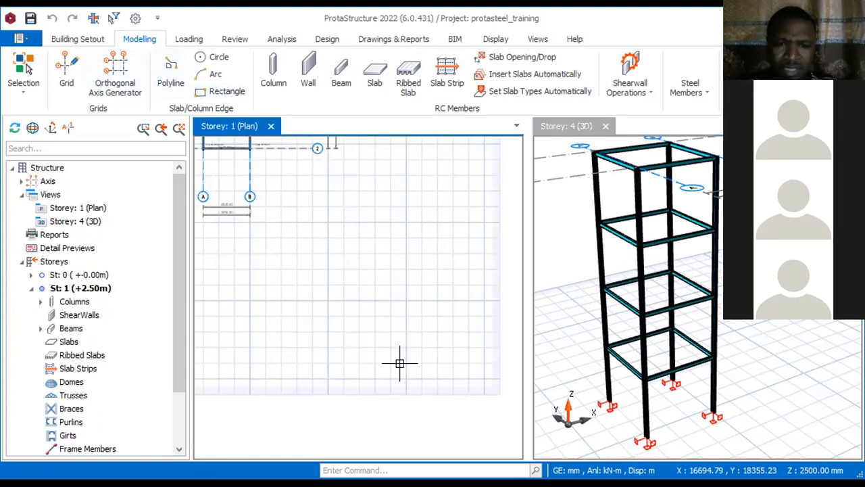
pyautogui.click(400, 381)
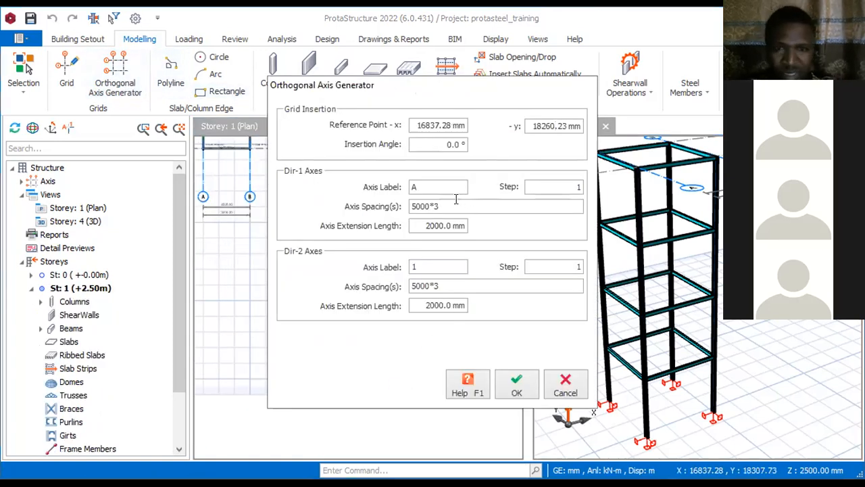
# Step: Generate a single-bay grid with axis spacings of 3000*1 in both Dir-1 and Dir-2
pyautogui.click(414, 206)
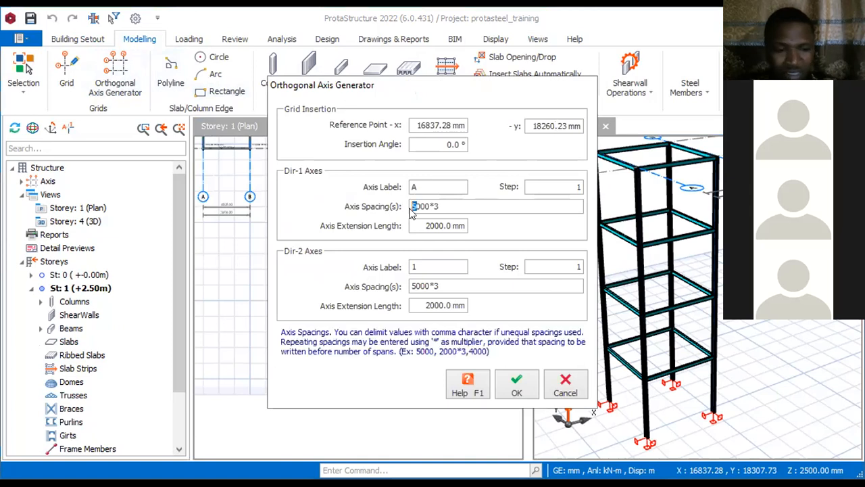
pyautogui.write('3')
pyautogui.moveTo(417, 286); pyautogui.dragTo(405, 288)
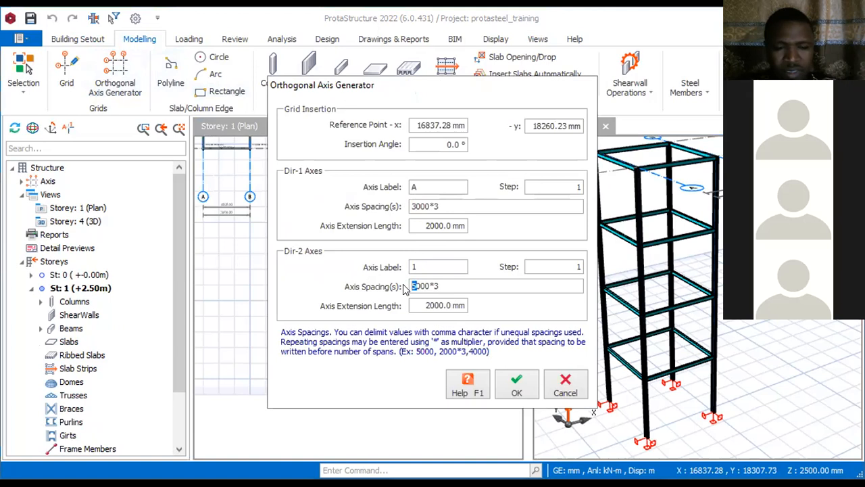
pyautogui.write('3')
pyautogui.click(447, 285)
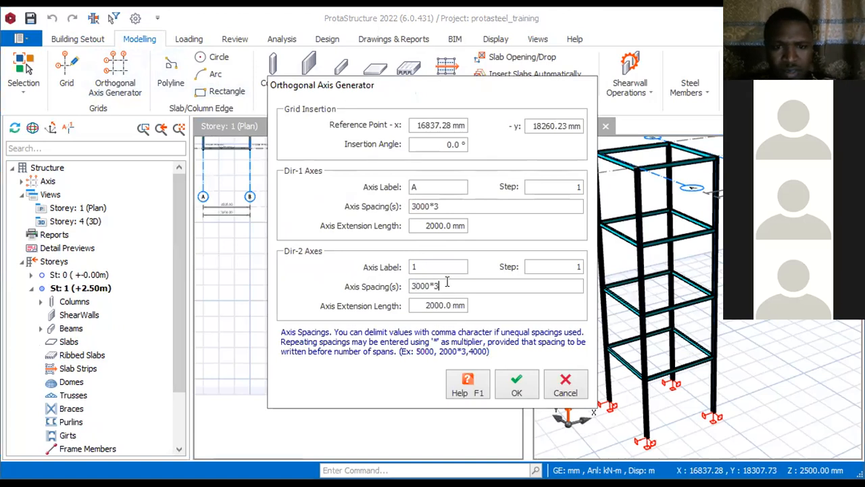
pyautogui.press('BackSpace')
pyautogui.write('1')
pyautogui.press('BackSpace')
pyautogui.write('1')
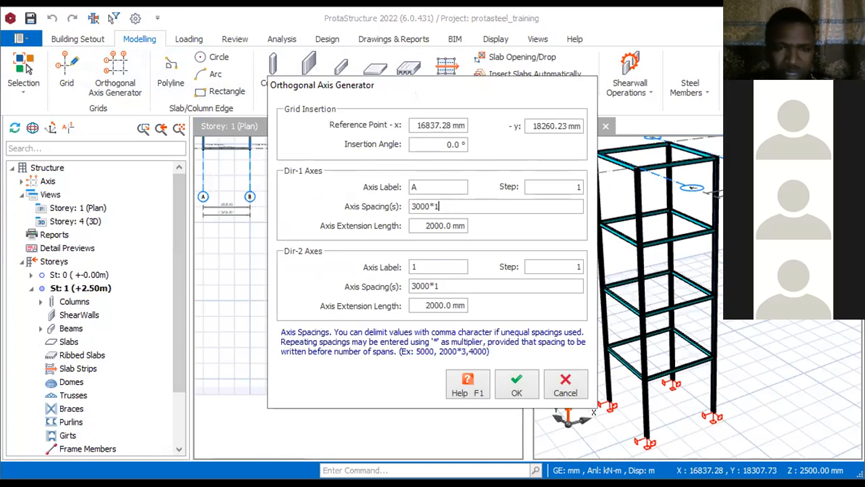
pyautogui.click(508, 389)
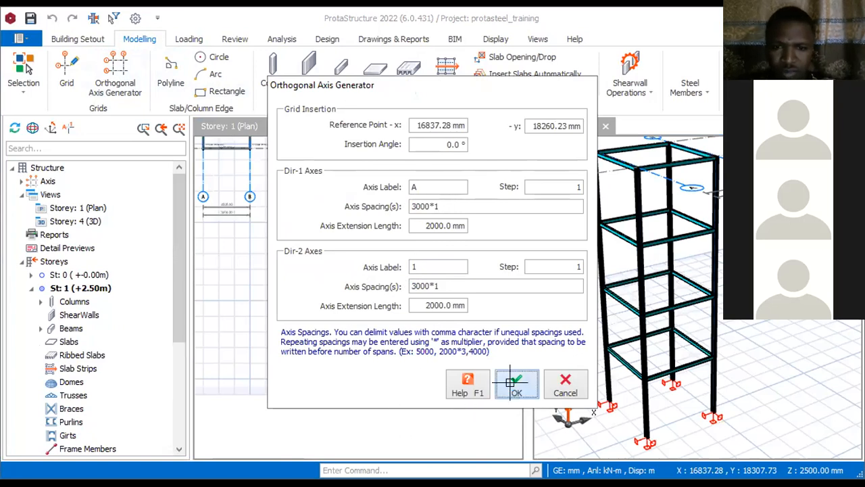
pyautogui.scroll(5, 433, 267)
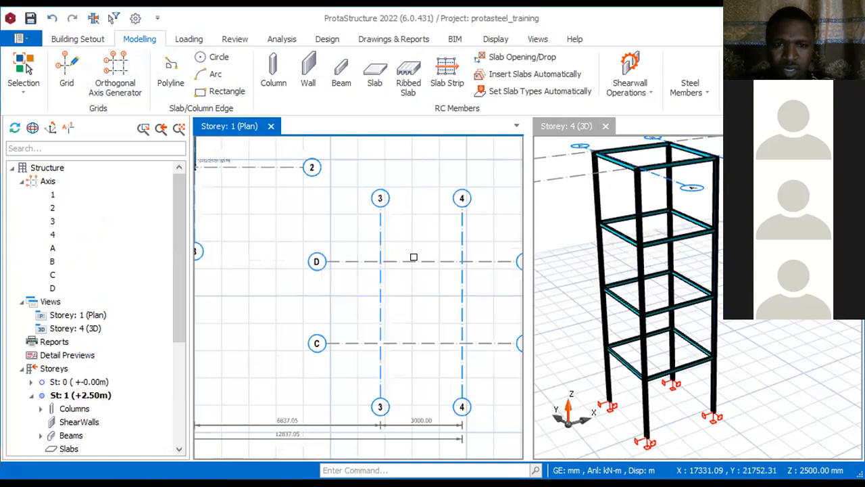
pyautogui.scroll(-3, 379, 254)
pyautogui.scroll(4, 368, 216)
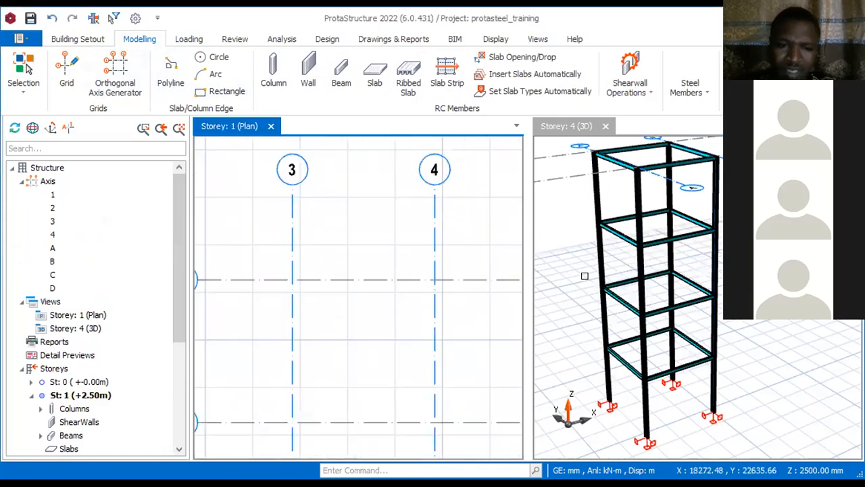
# Step: Delete the old tower's Storey 1 columns and beams on axes 1, 2, A and B
pyautogui.click(275, 67)
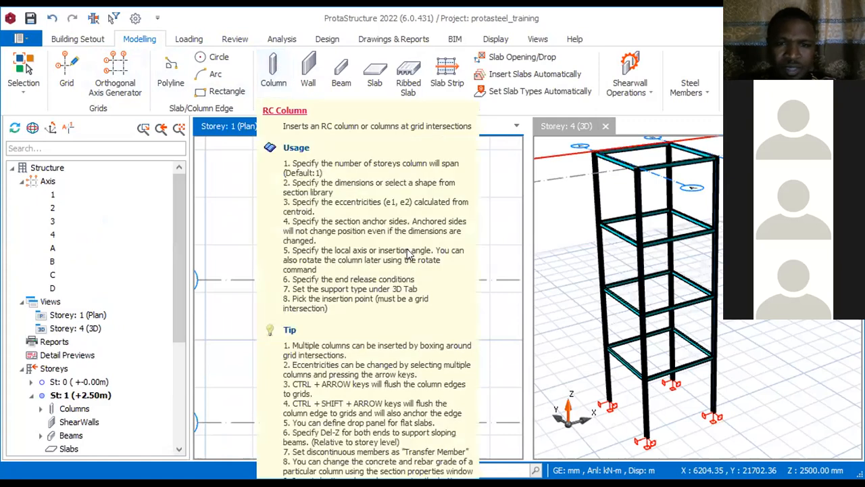
pyautogui.scroll(-5, 378, 229)
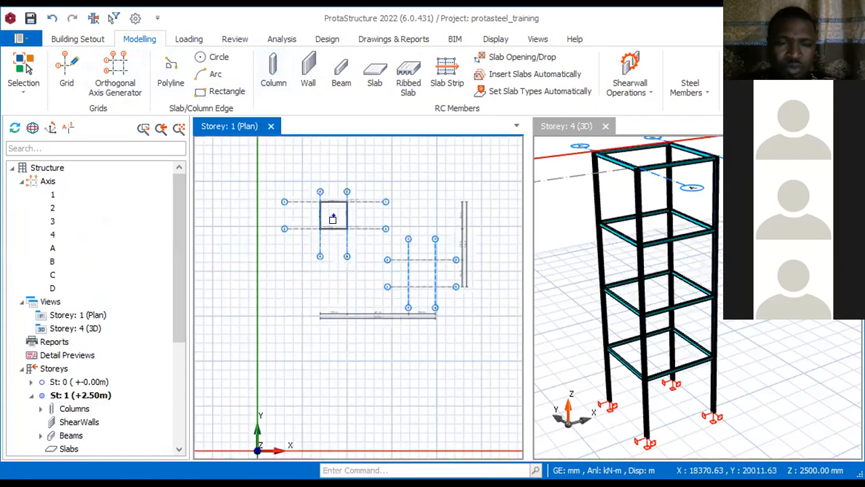
pyautogui.moveTo(451, 147); pyautogui.dragTo(225, 276)
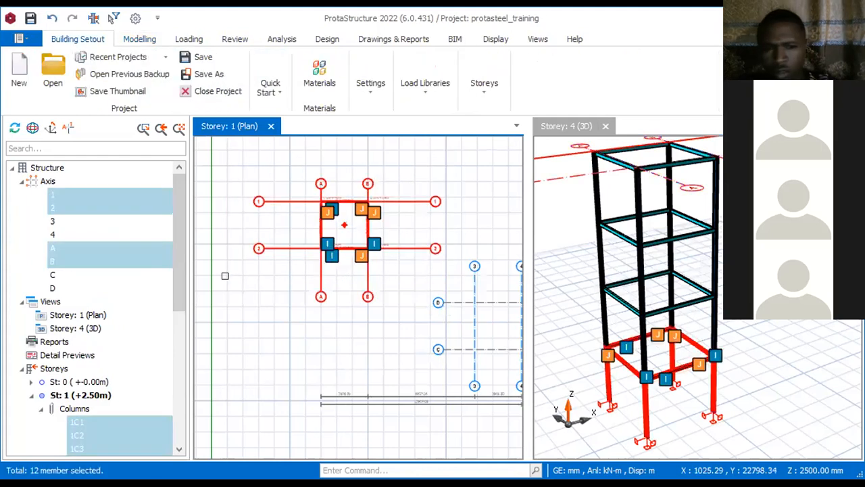
pyautogui.press('Delete')
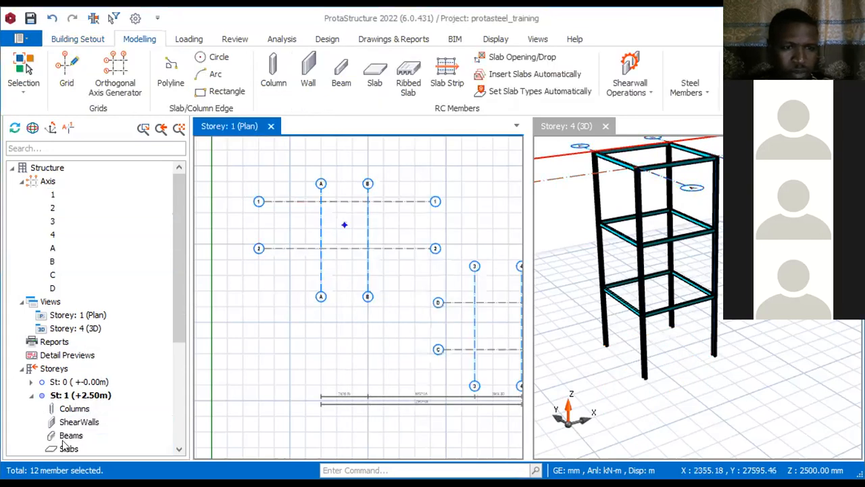
# Step: Activate Storey 2 and delete the old tower's columns and beams in its plan
pyautogui.scroll(-4, 63, 444)
pyautogui.click(76, 435)
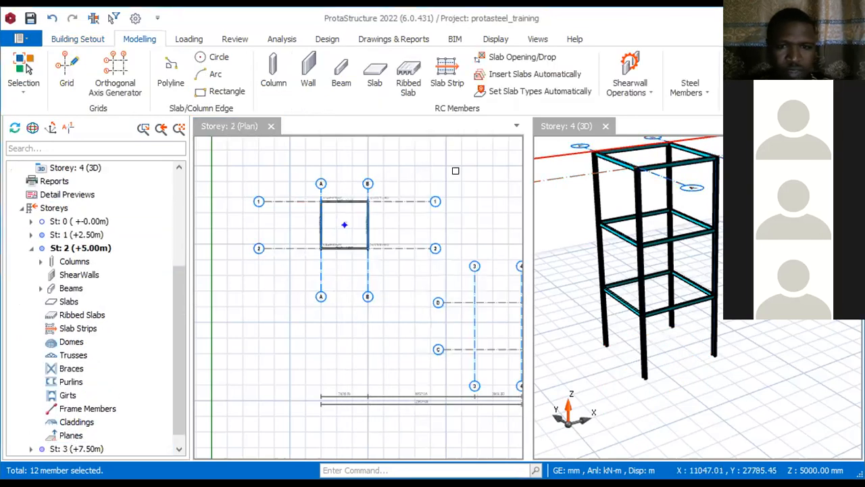
pyautogui.moveTo(442, 165); pyautogui.dragTo(262, 267)
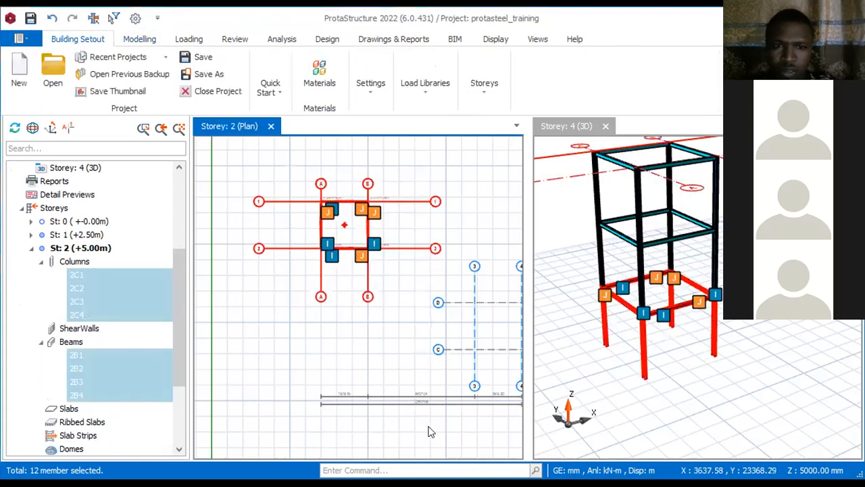
pyautogui.press('Delete')
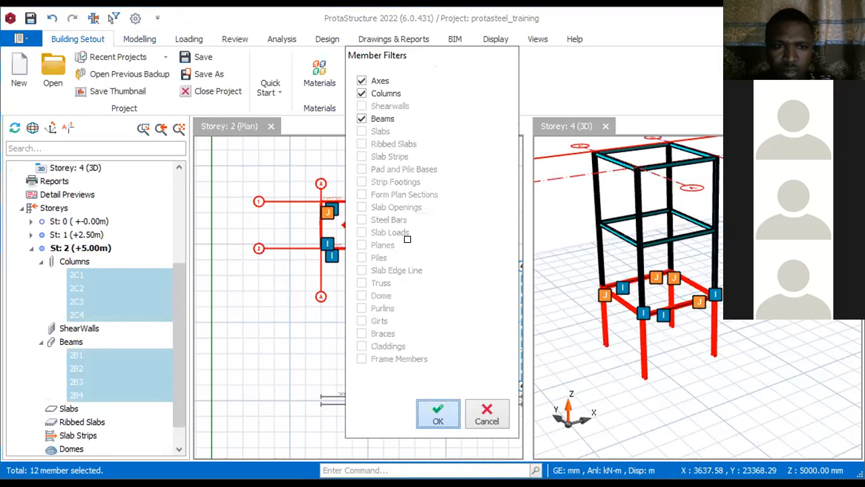
pyautogui.press('Return')
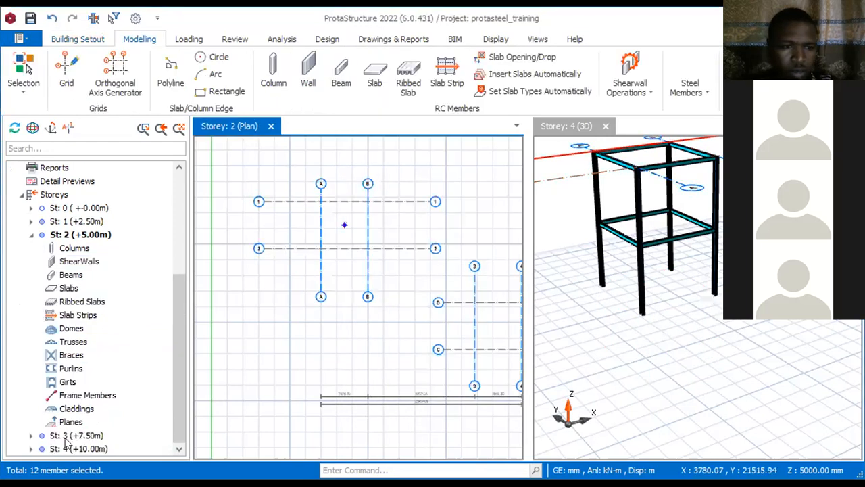
# Step: Activate Storey 3 and delete the old tower's columns and beams in its plan
pyautogui.doubleClick(65, 436)
pyautogui.moveTo(415, 168); pyautogui.dragTo(307, 256)
pyautogui.press('Delete')
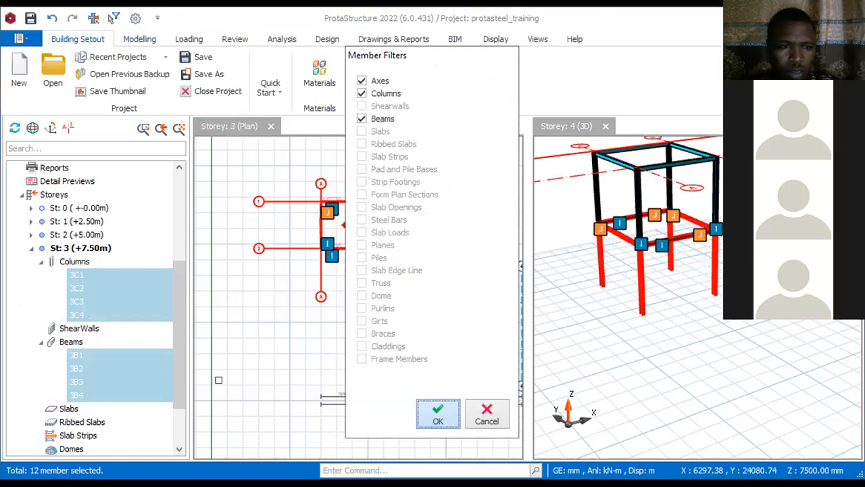
pyautogui.press('Return')
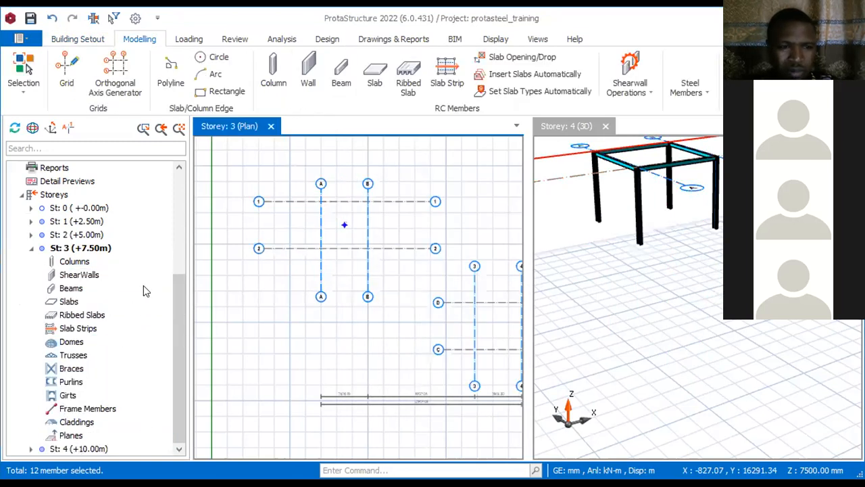
# Step: Delete the old tower's remaining columns and beams in the Storey 4 plan together with axes 1, 2, A and B
pyautogui.moveTo(411, 184); pyautogui.dragTo(308, 251)
pyautogui.press('Delete')
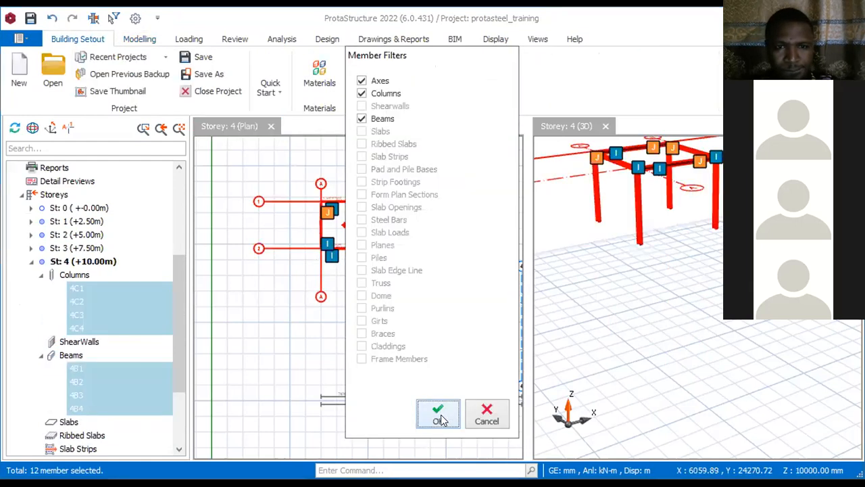
pyautogui.click(440, 413)
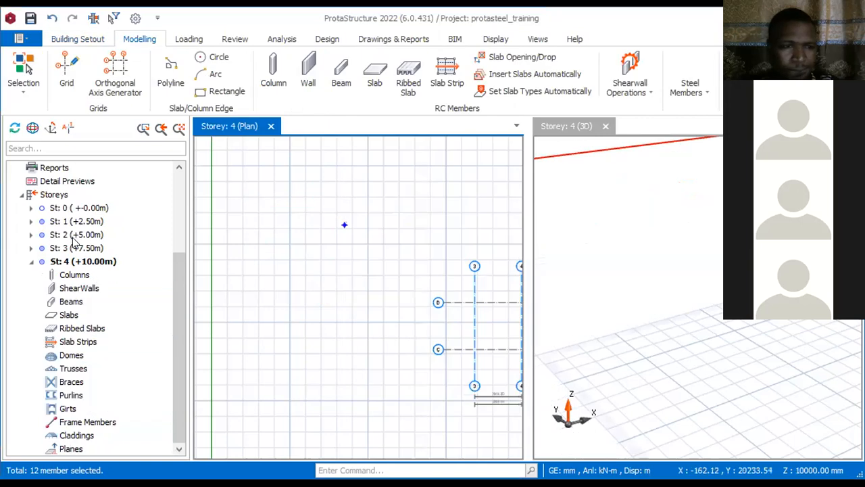
# Step: Check the plans of Storeys 3, 2, 1 and 0 for leftover members and return to Storey 1
pyautogui.doubleClick(74, 249)
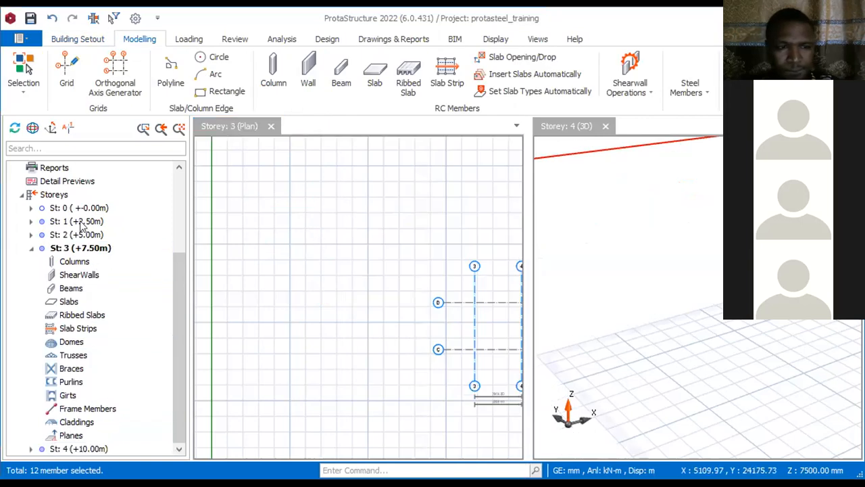
pyautogui.click(76, 236)
pyautogui.doubleClick(76, 235)
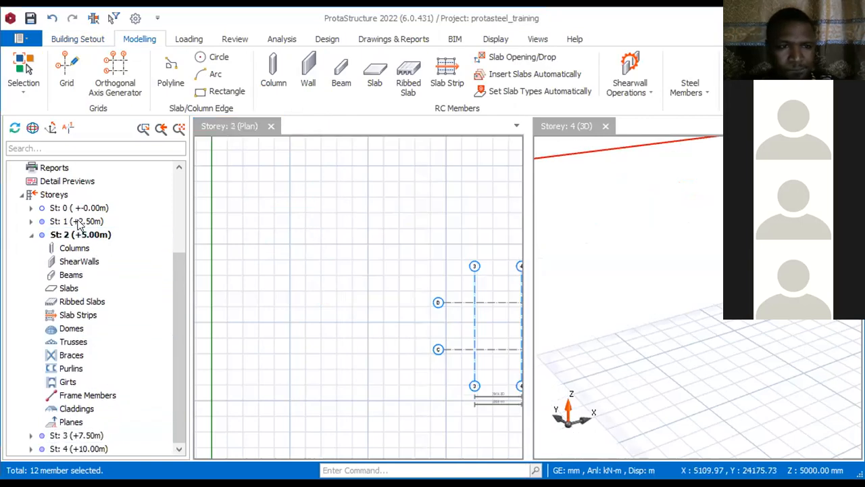
pyautogui.doubleClick(79, 221)
pyautogui.doubleClick(81, 207)
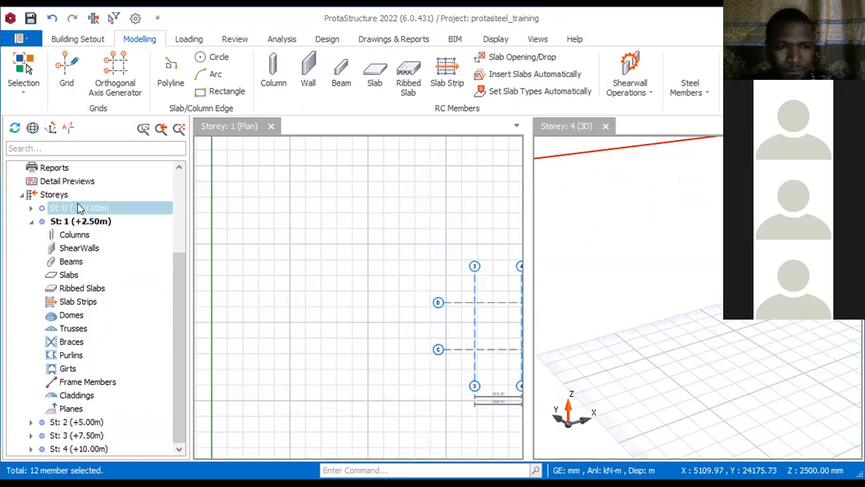
pyautogui.doubleClick(77, 436)
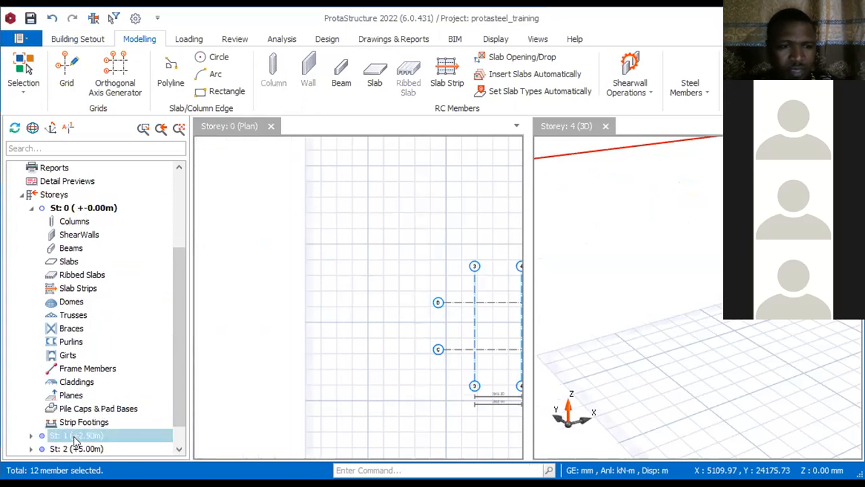
pyautogui.scroll(-2, 365, 296)
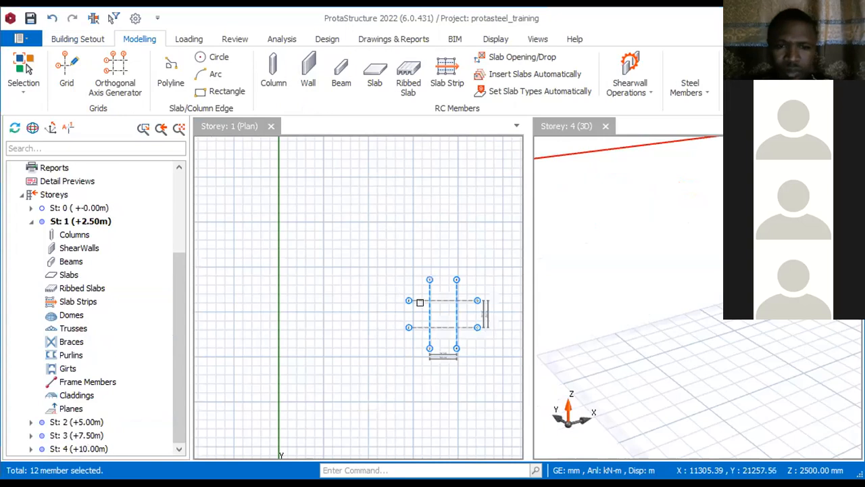
pyautogui.scroll(3, 381, 334)
pyautogui.scroll(-2, 410, 332)
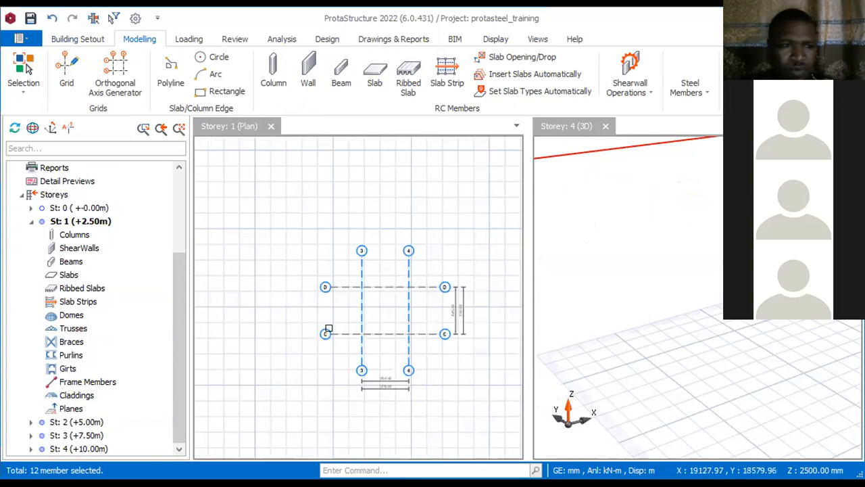
pyautogui.scroll(2, 410, 337)
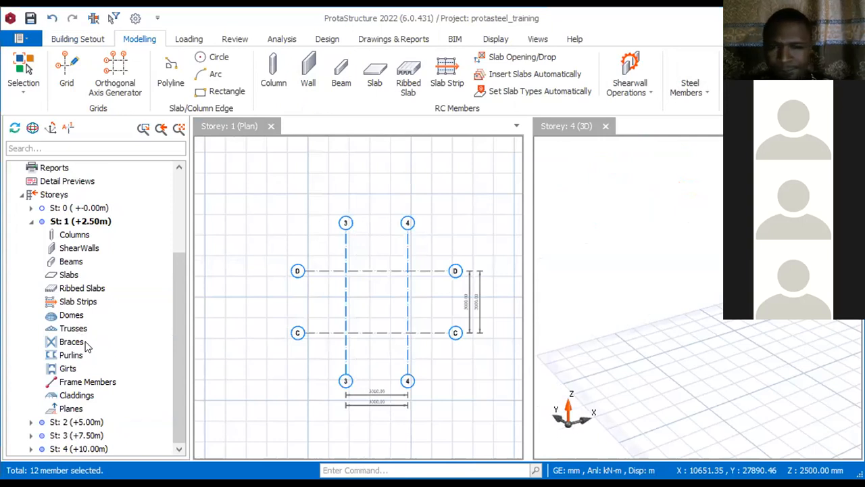
pyautogui.click(274, 75)
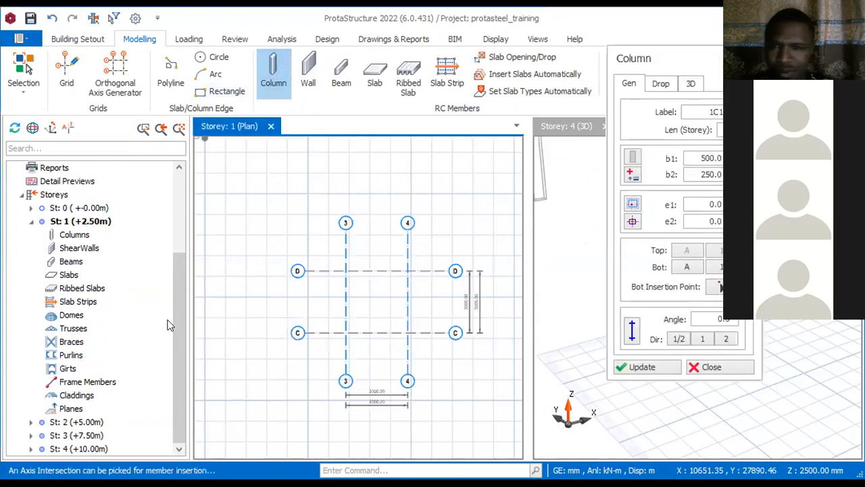
pyautogui.press('Escape')
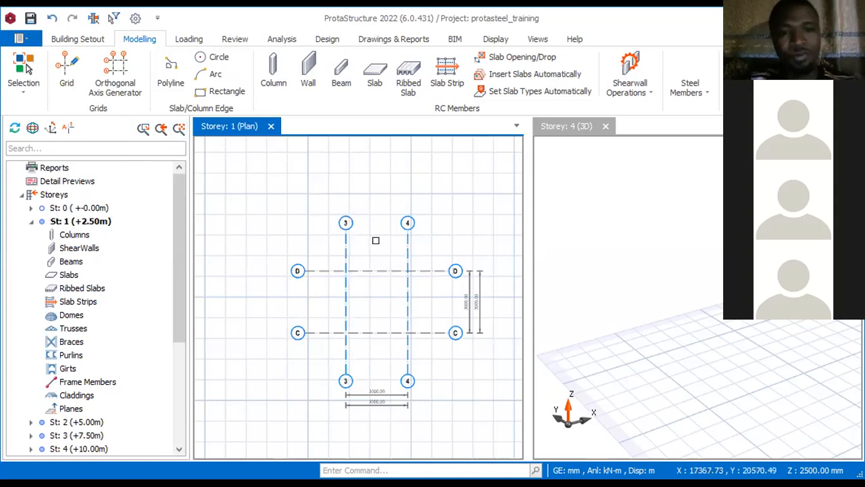
# Step: Undo the latest grid and deletion changes to bring back the old tower's columns and beams on axes 1, 2, A and B
pyautogui.hotkey('ctrl', 'z')
pyautogui.hotkey('ctrl', 'z')
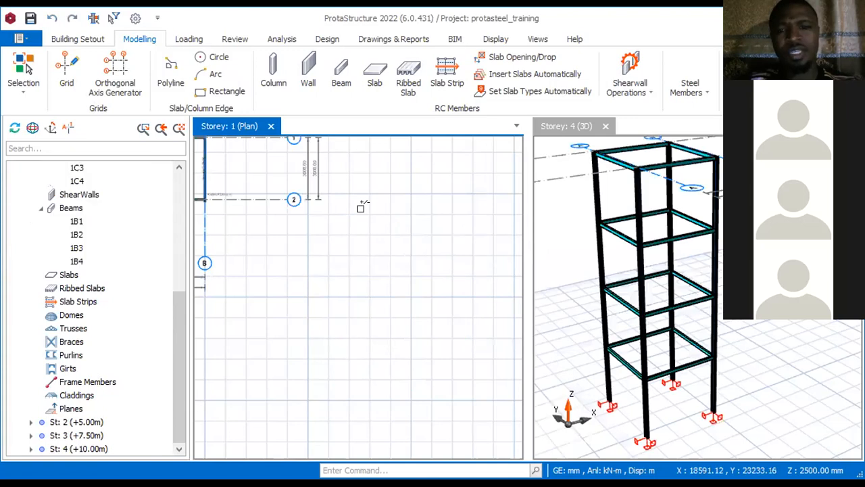
pyautogui.scroll(-5, 395, 303)
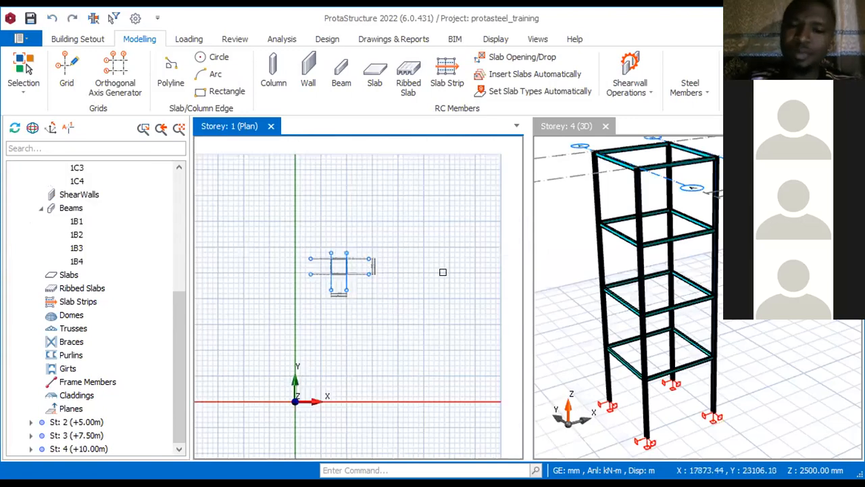
pyautogui.scroll(5, 339, 266)
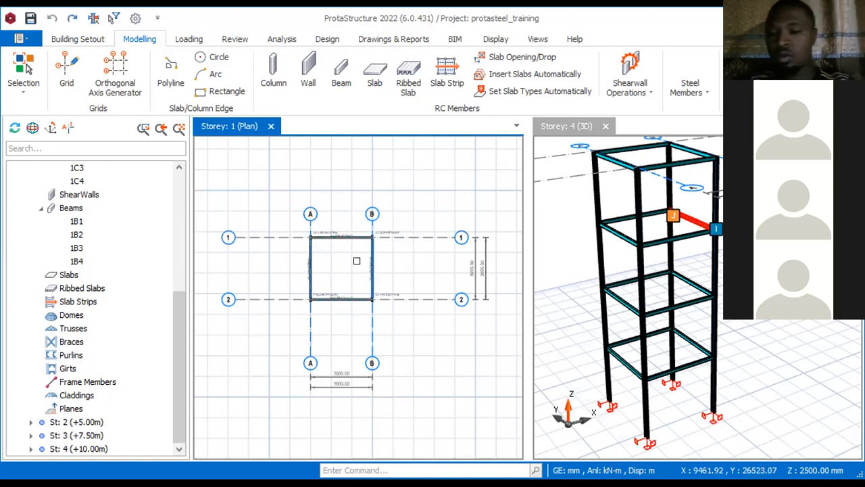
# Step: Rotate column 1C1 at axes A and 1 by 90° in the Storey 1 plan
pyautogui.moveTo(374, 292)
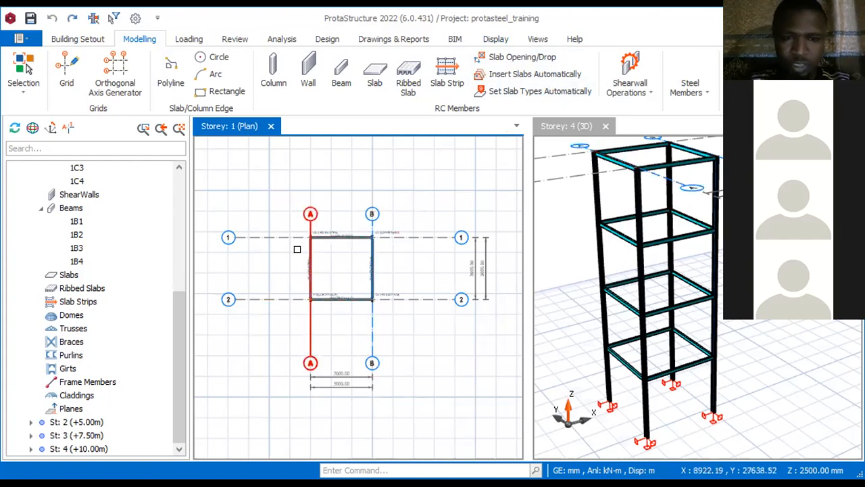
pyautogui.scroll(3, 284, 243)
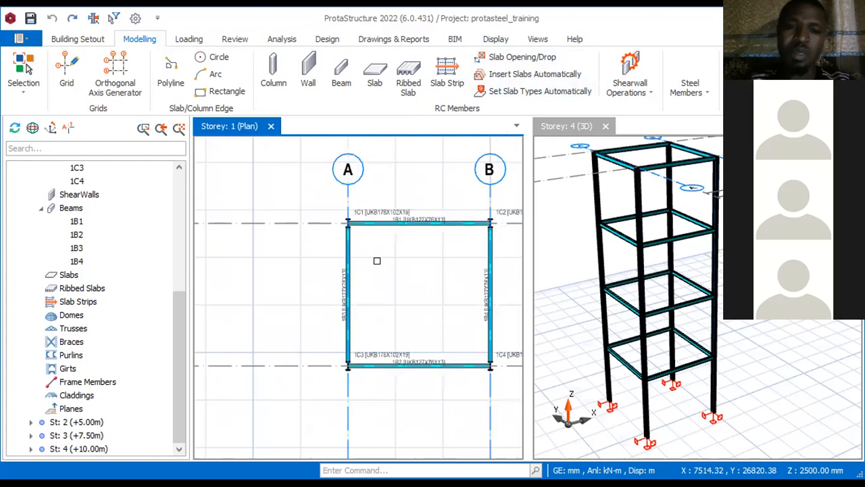
pyautogui.scroll(-4, 365, 257)
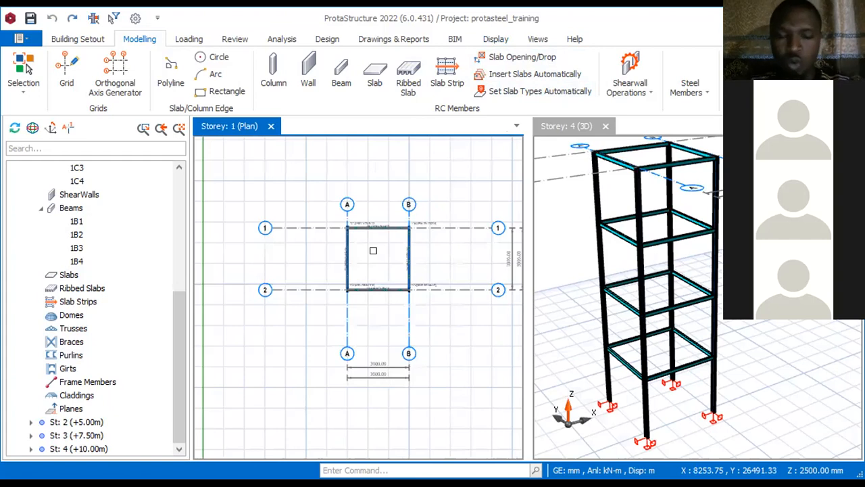
pyautogui.scroll(5, 344, 211)
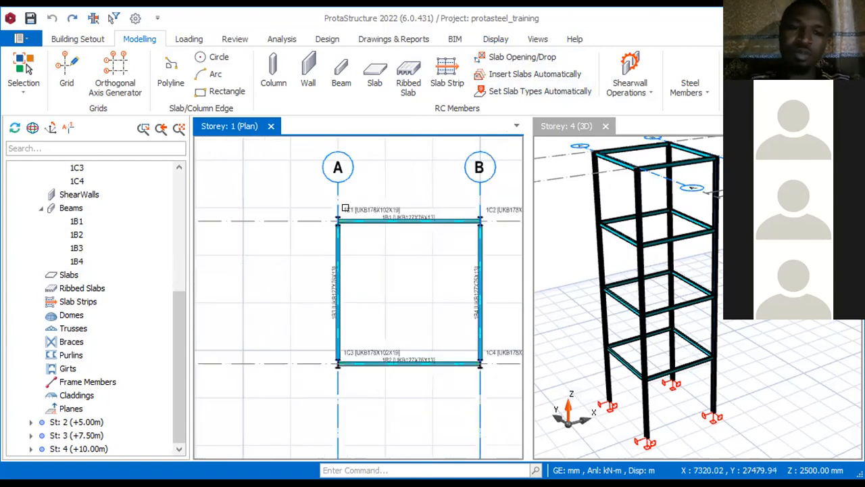
pyautogui.scroll(-4, 343, 213)
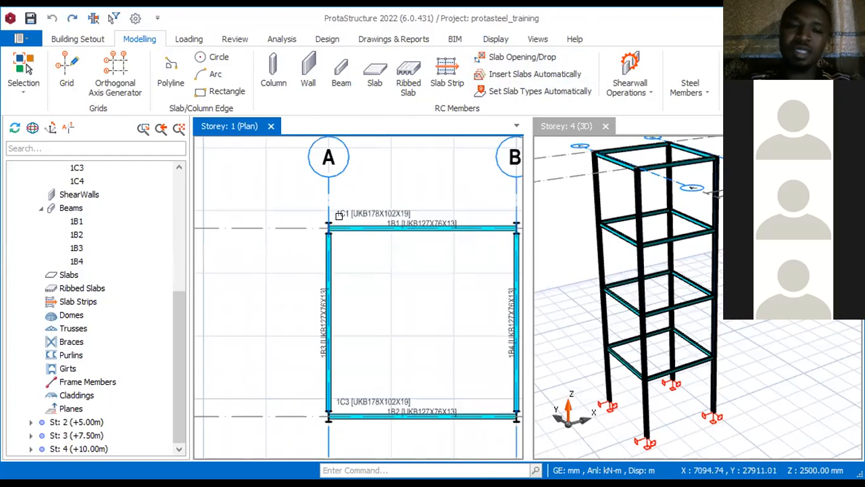
pyautogui.moveTo(342, 214)
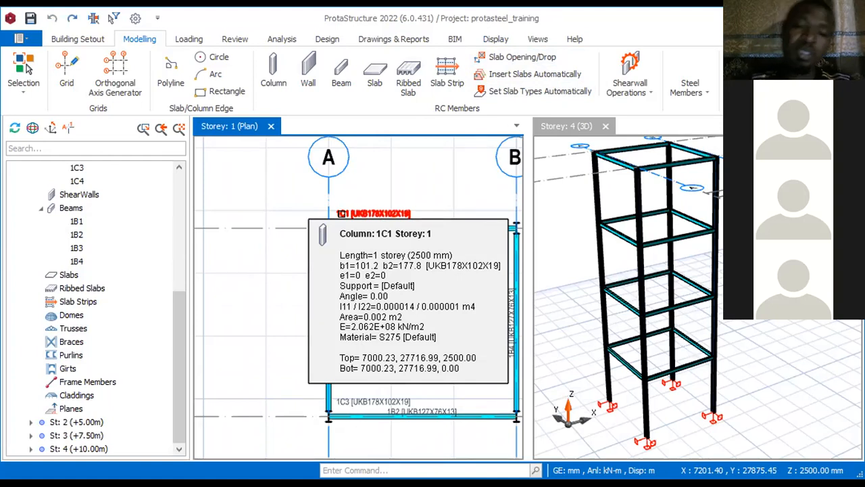
pyautogui.scroll(3, 327, 220)
pyautogui.click(350, 229)
pyautogui.moveTo(352, 230)
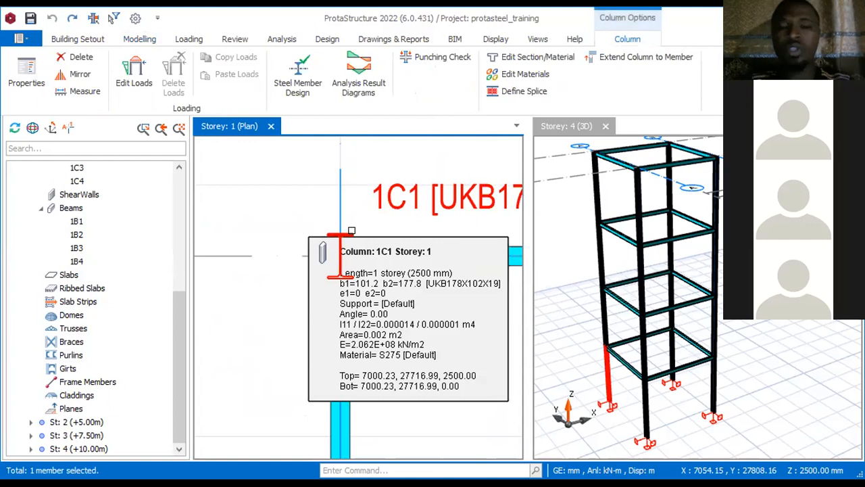
pyautogui.rightClick(351, 236)
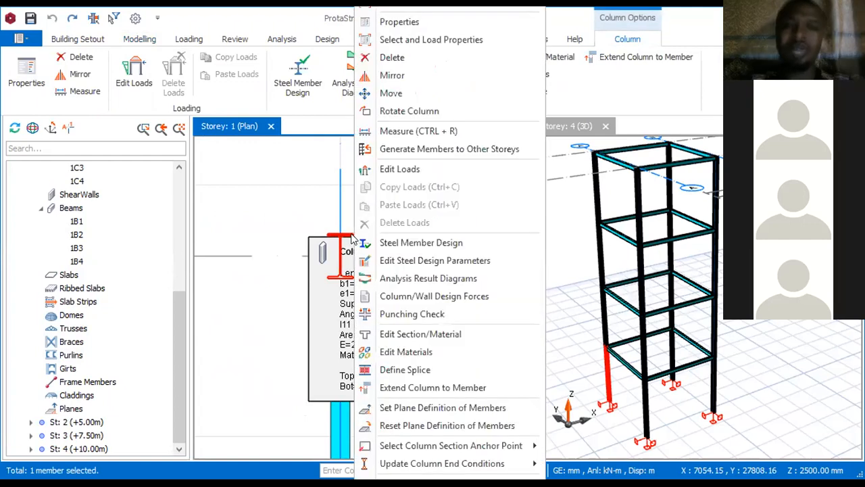
pyautogui.click(440, 112)
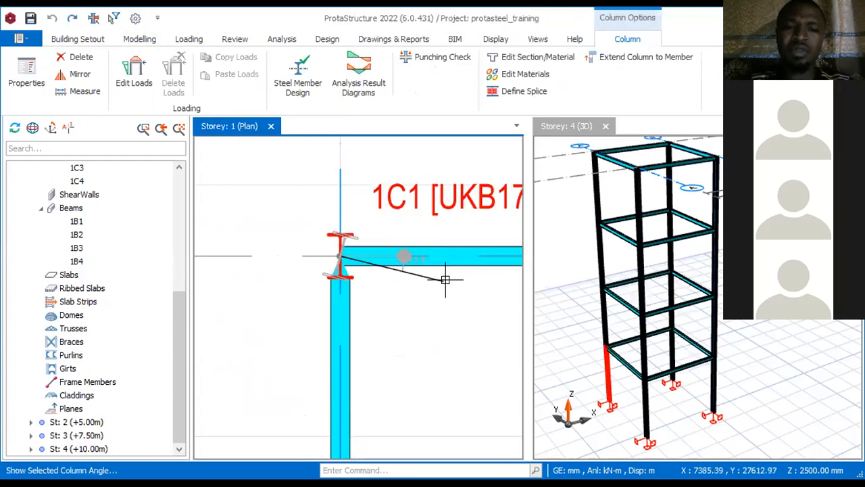
pyautogui.click(338, 376)
pyautogui.scroll(-2, 380, 271)
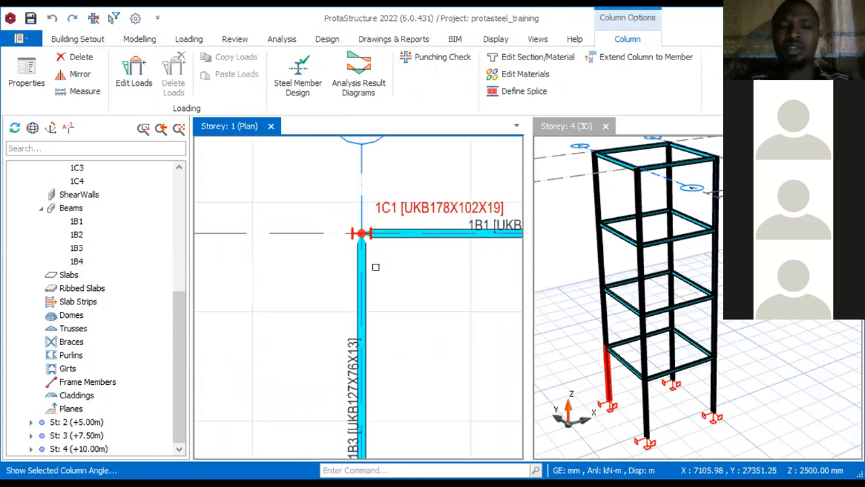
pyautogui.press('Escape')
pyautogui.scroll(3, 377, 220)
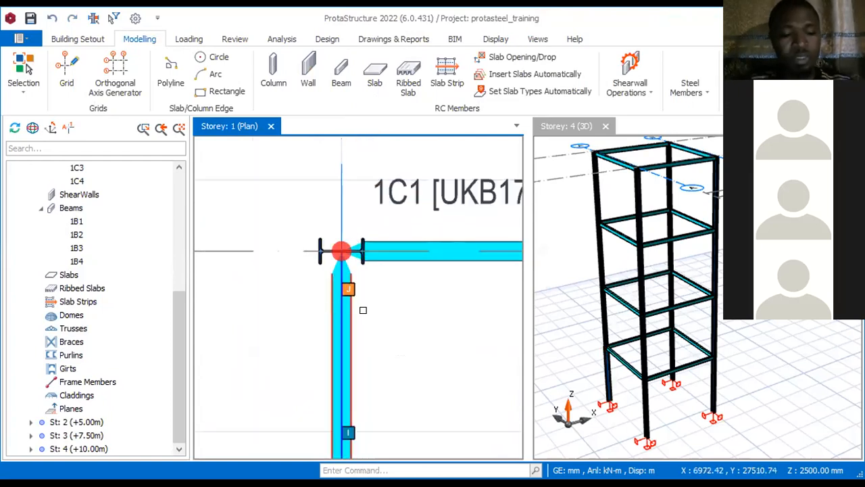
# Step: Undo the rotation of column 1C1 and return to the plan of the whole bay
pyautogui.hotkey('ctrl', 'z')
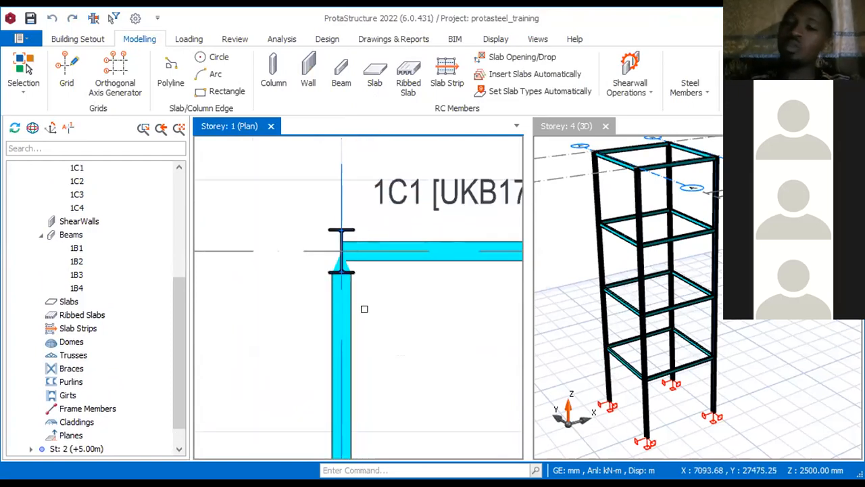
pyautogui.scroll(-3, 305, 257)
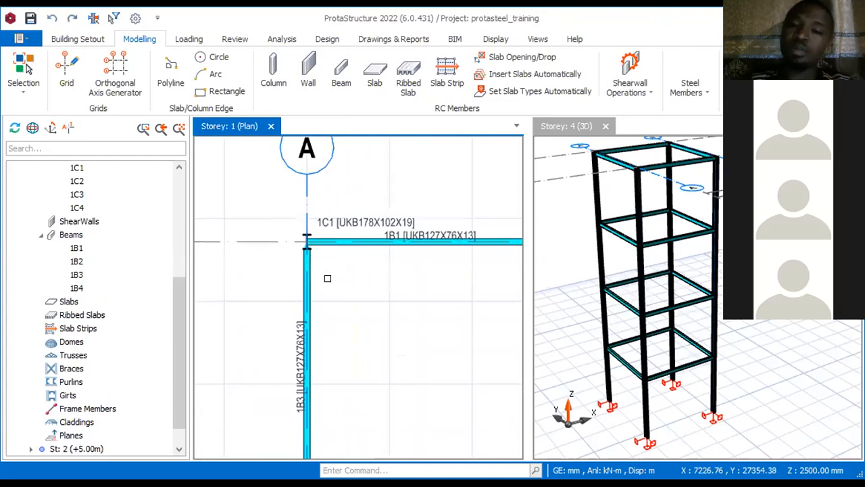
pyautogui.scroll(-3, 350, 191)
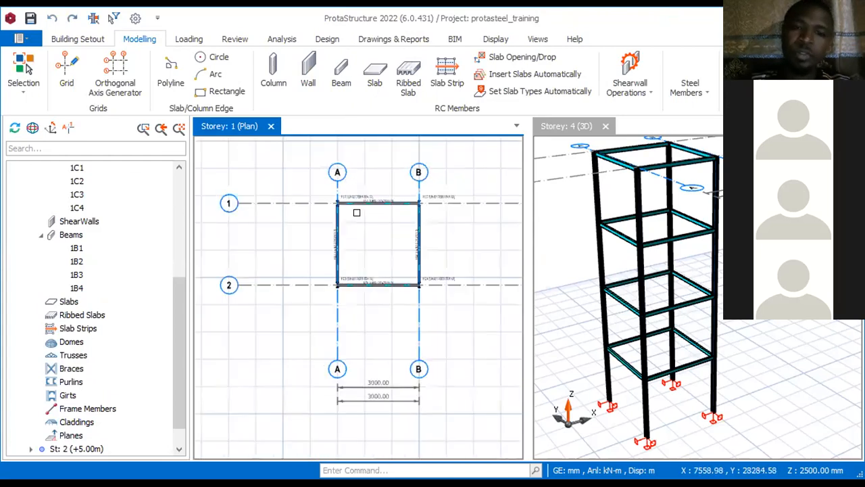
pyautogui.scroll(2, 404, 192)
pyautogui.scroll(1, 404, 192)
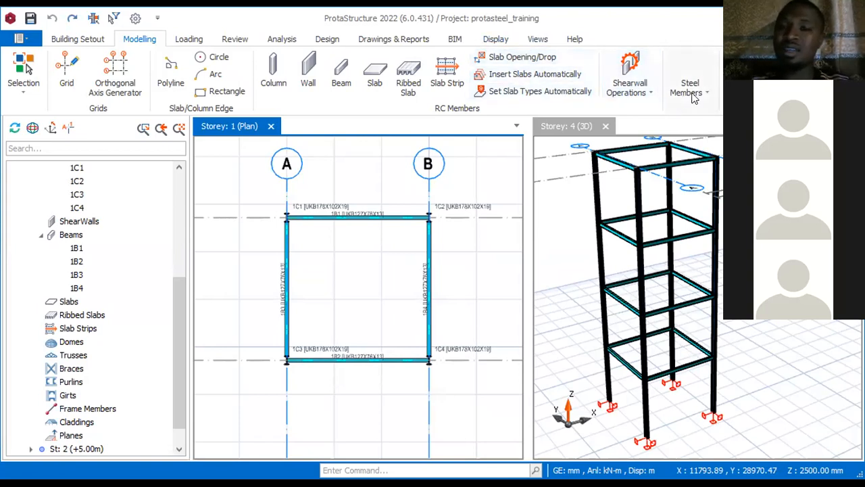
# Step: Try to insert a steel brace between columns 1C3 and 1C4 in the tower's lowest storey
pyautogui.click(693, 98)
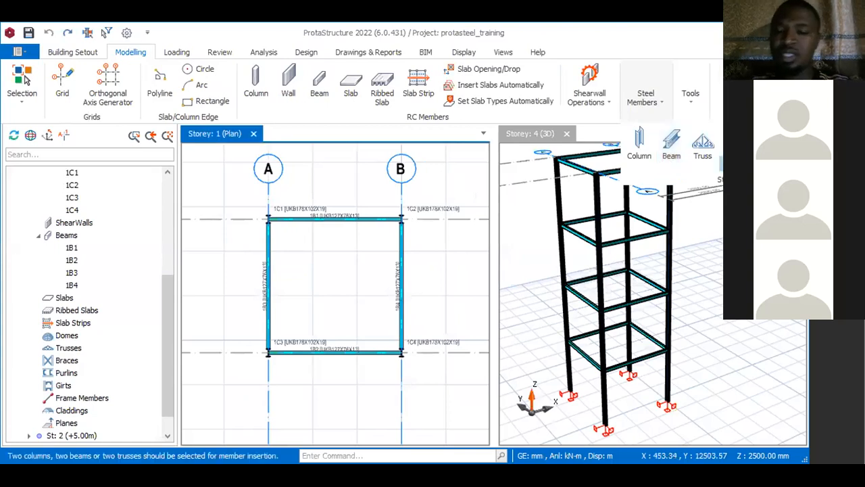
pyautogui.click(606, 392)
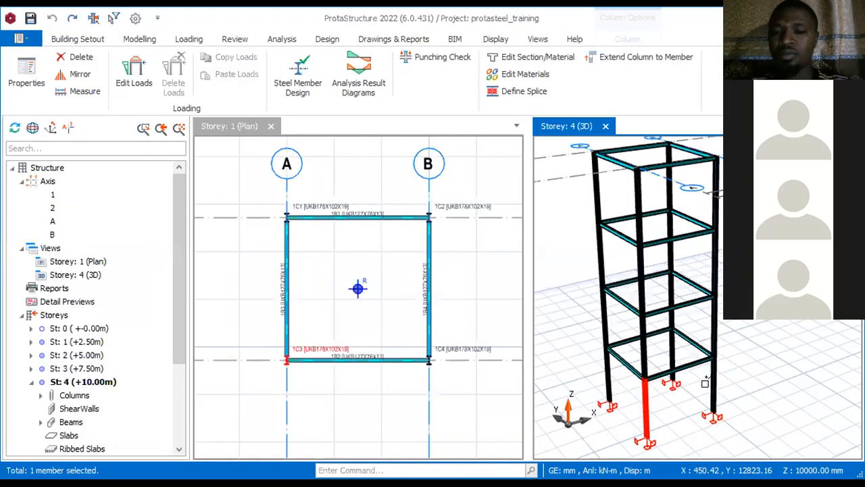
pyautogui.click(666, 376)
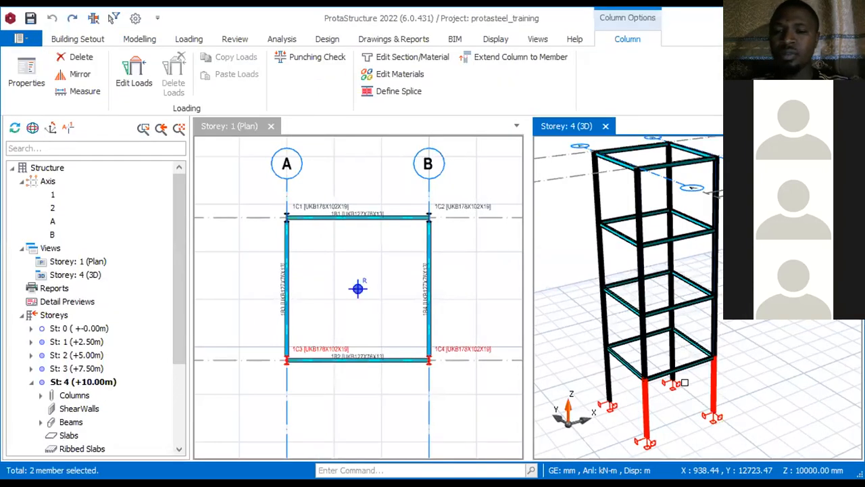
pyautogui.moveTo(687, 395); pyautogui.dragTo(692, 395, button='middle')
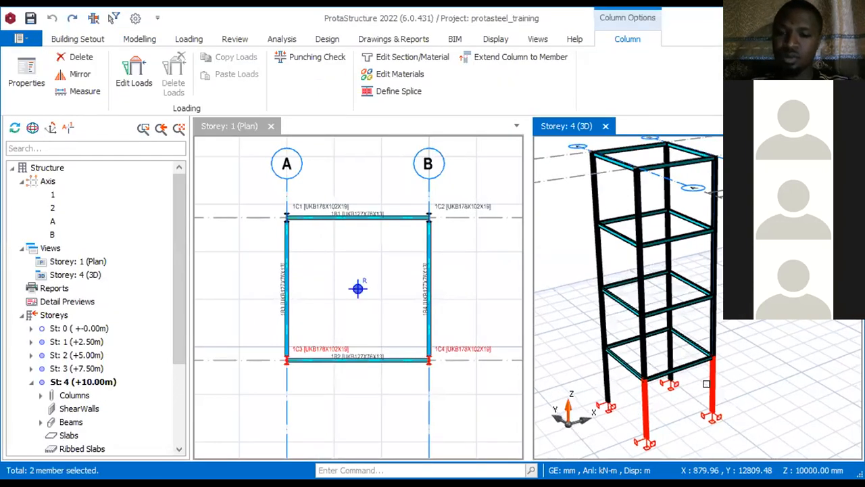
pyautogui.press('Escape')
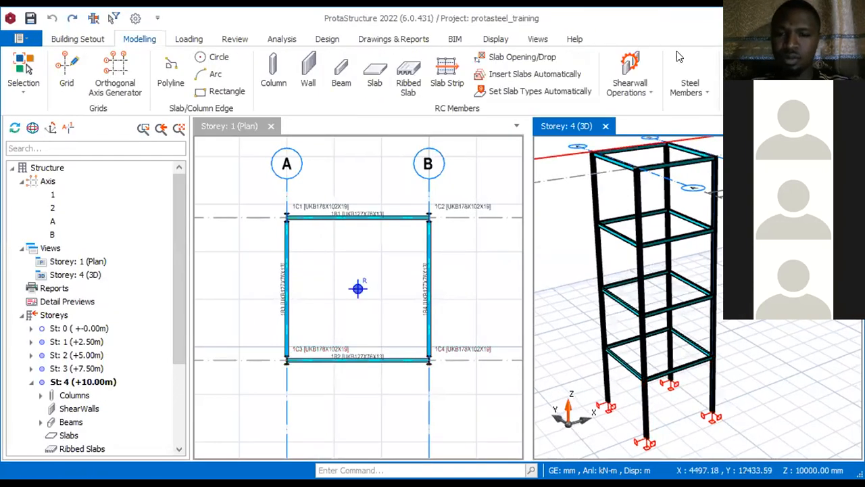
pyautogui.click(689, 92)
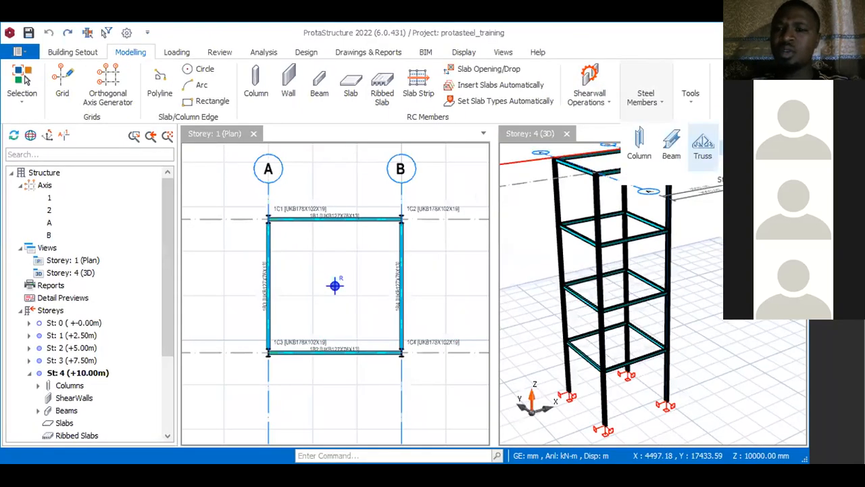
pyautogui.click(608, 392)
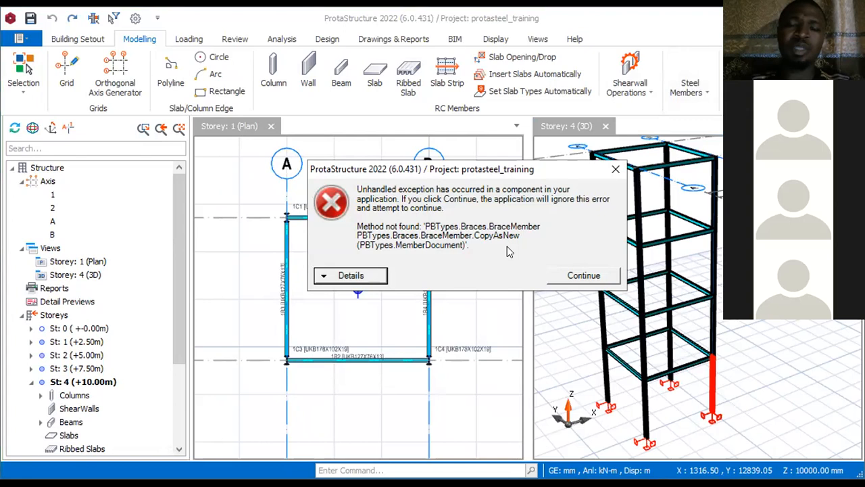
pyautogui.click(614, 168)
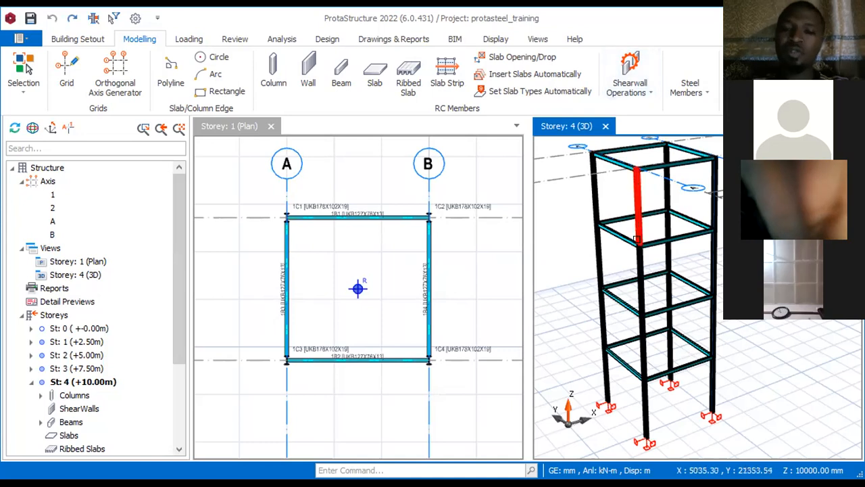
# Step: Retry the steel brace insertion in the 3D view, using the two lowest columns on axis 2
pyautogui.click(690, 91)
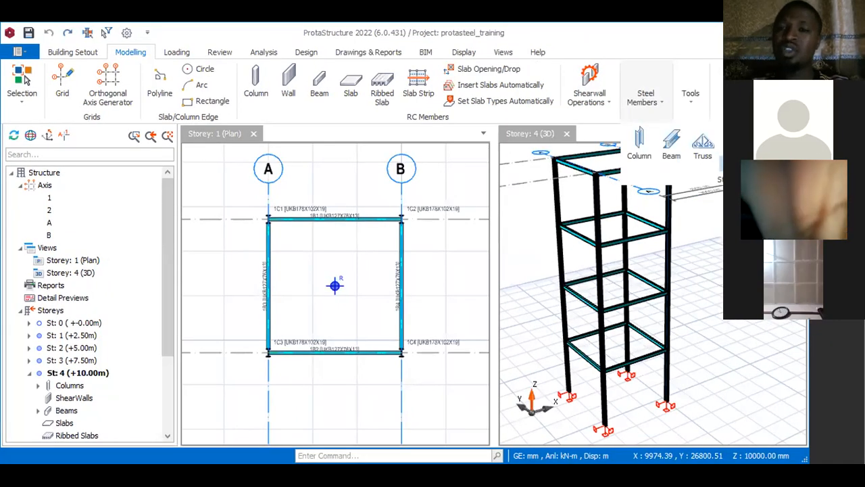
pyautogui.click(604, 397)
pyautogui.keyDown('ctrl'); pyautogui.click(665, 365); pyautogui.keyUp('ctrl')
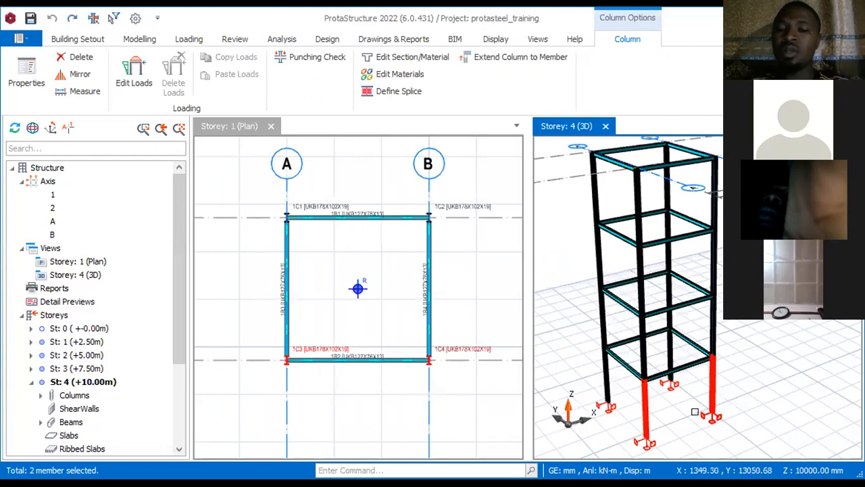
pyautogui.moveTo(690, 397); pyautogui.dragTo(693, 398, button='right')
pyautogui.rightClick(691, 397)
pyautogui.click(681, 395)
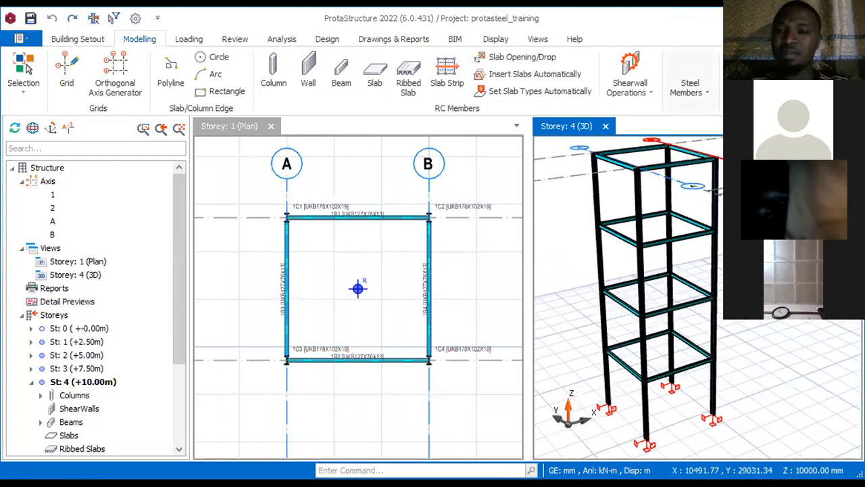
pyautogui.click(685, 93)
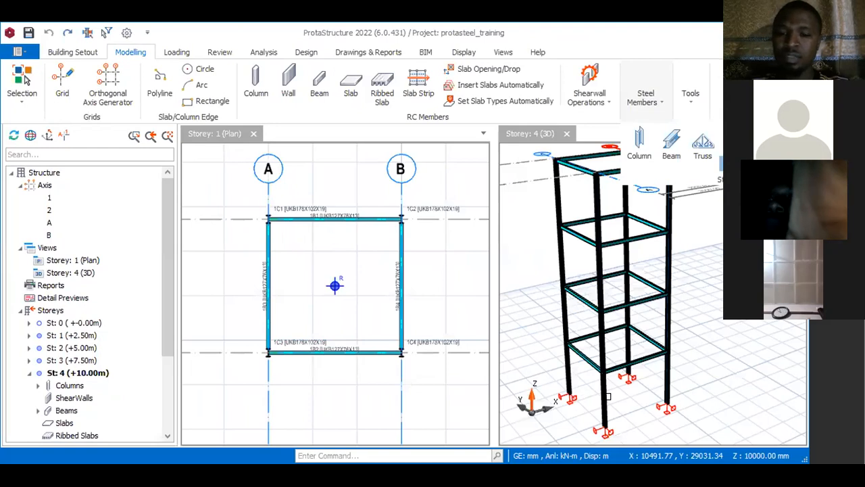
pyautogui.click(672, 390)
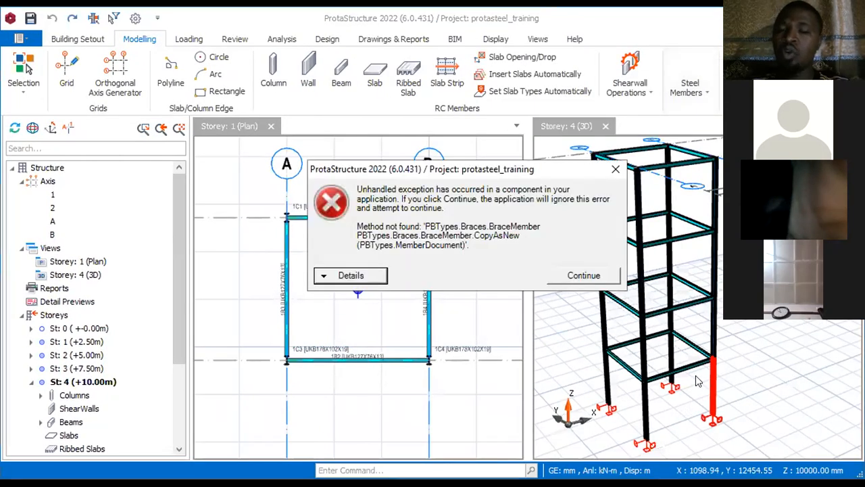
pyautogui.click(584, 276)
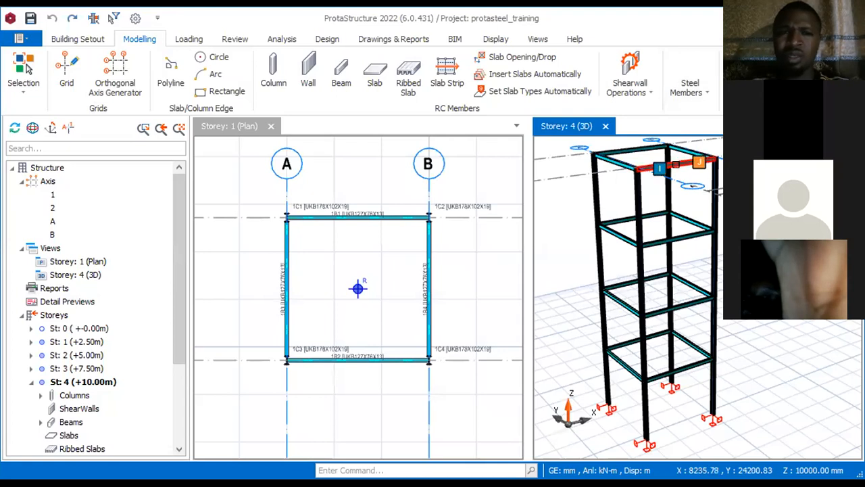
# Step: Try to insert a steel brace between the Storey 3 and Storey 4 beams along axis 2
pyautogui.click(691, 91)
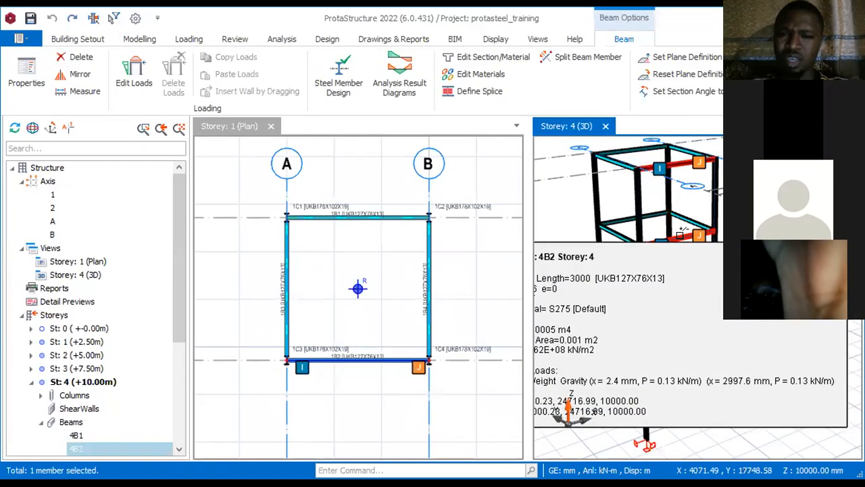
pyautogui.keyDown('ctrl'); pyautogui.click(639, 235); pyautogui.keyUp('ctrl')
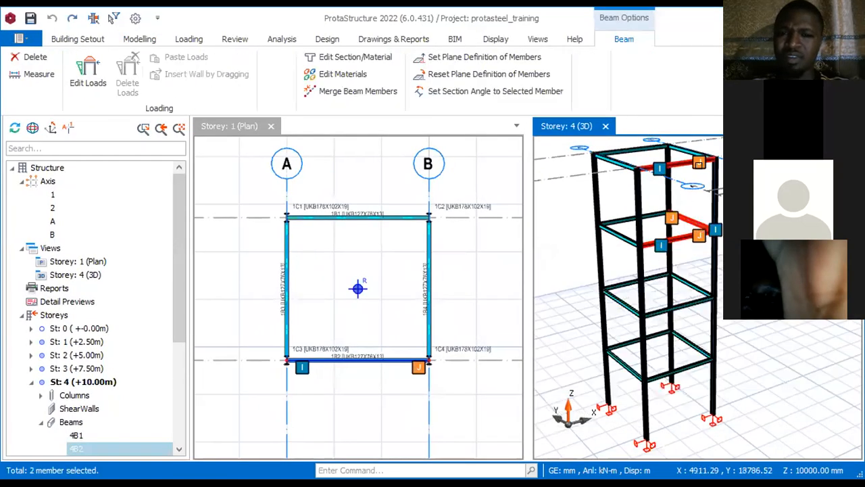
pyautogui.press('Escape')
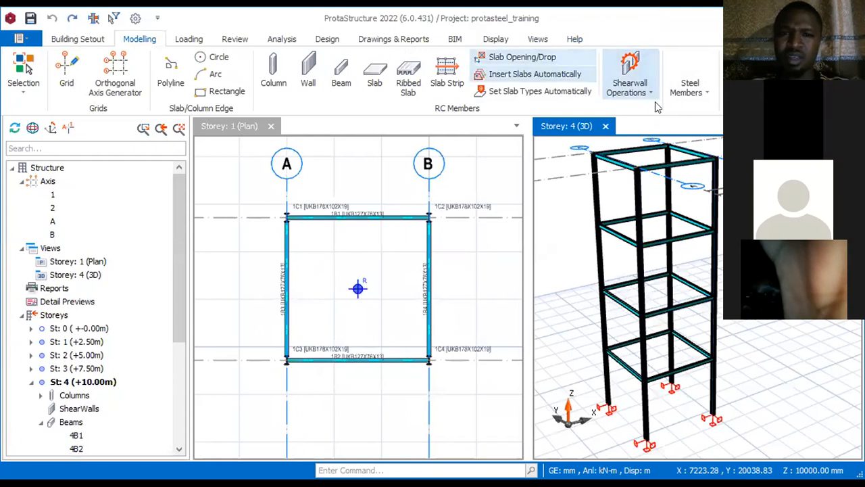
pyautogui.click(686, 93)
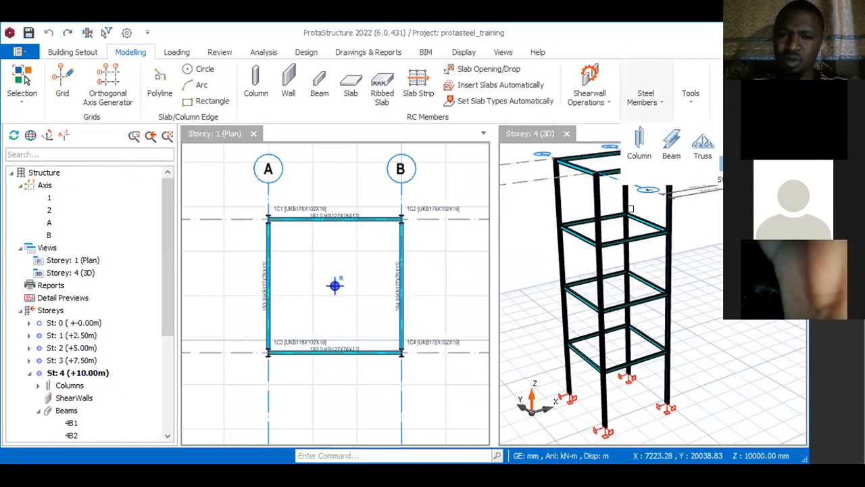
pyautogui.click(621, 238)
pyautogui.click(663, 240)
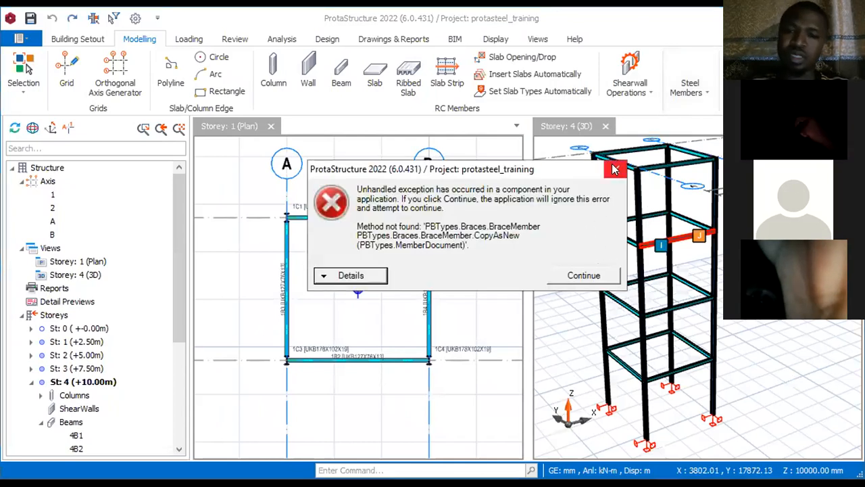
pyautogui.click(615, 171)
pyautogui.scroll(-3, 630, 175)
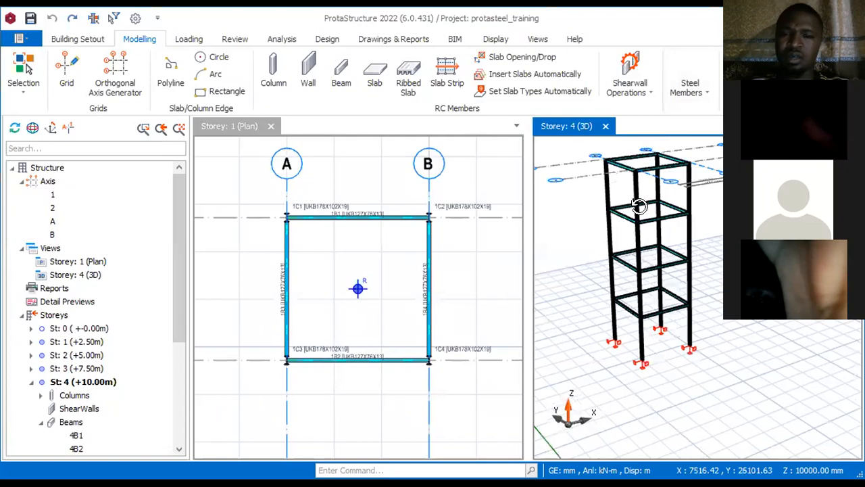